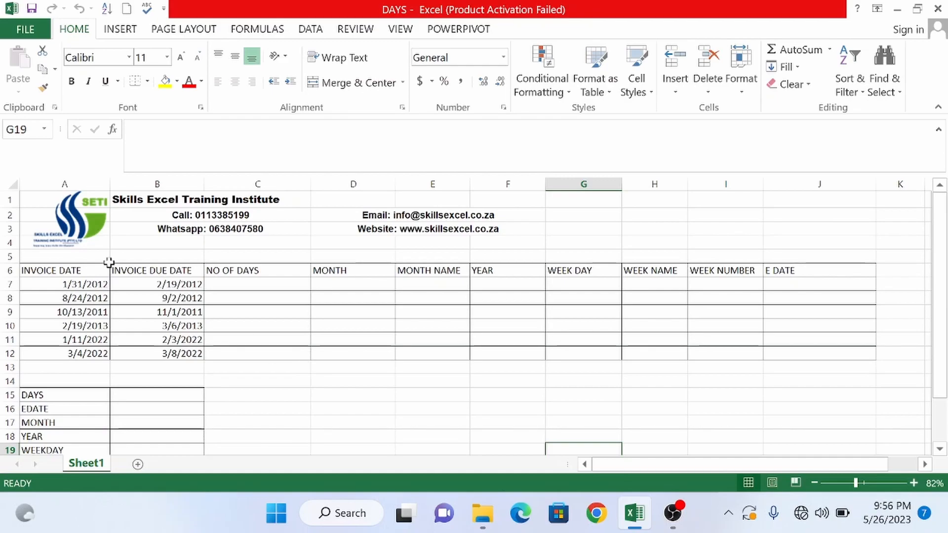
- Review the invoice table's column headings in row 6, from INVOICE DATE through E DATE
{"action": "left_click", "coordinate": [68, 271]}
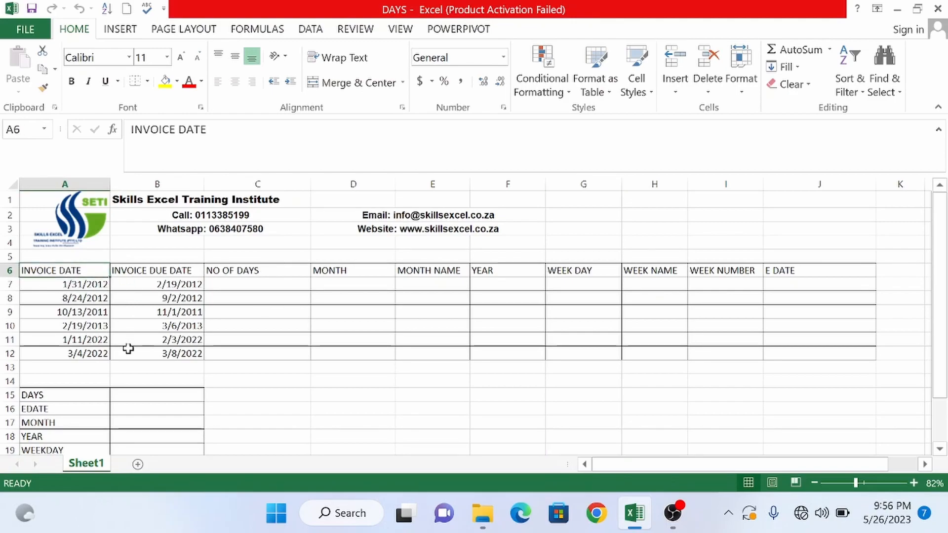
{"action": "left_click", "coordinate": [163, 270]}
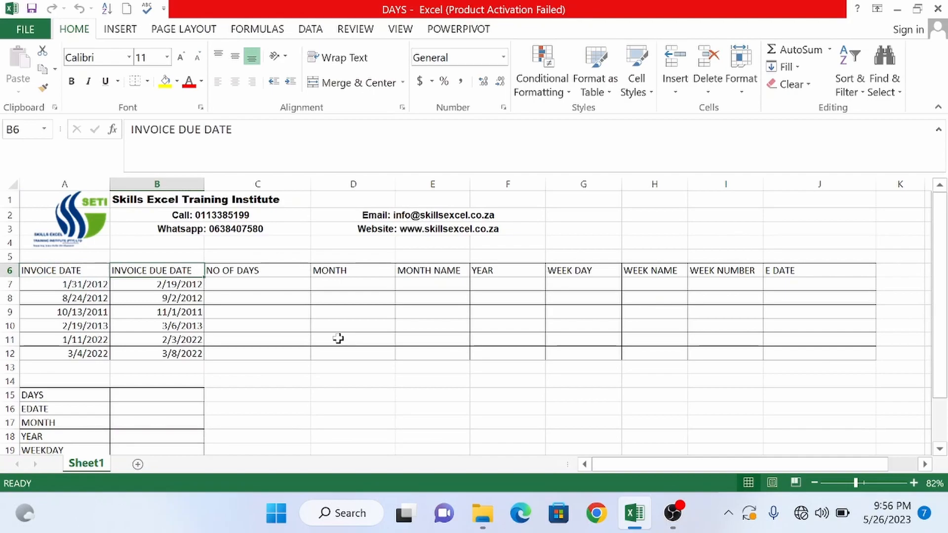
{"action": "left_click", "coordinate": [257, 273]}
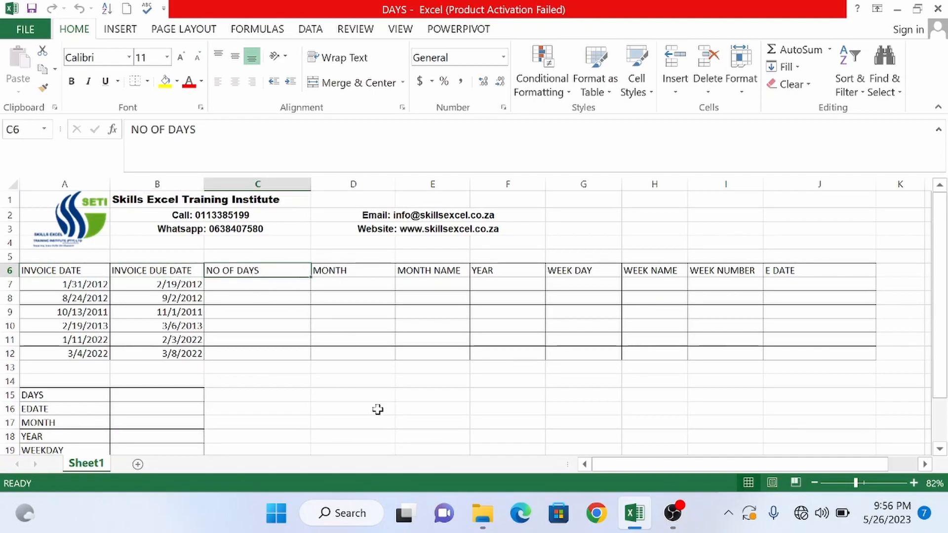
{"action": "left_click", "coordinate": [349, 273]}
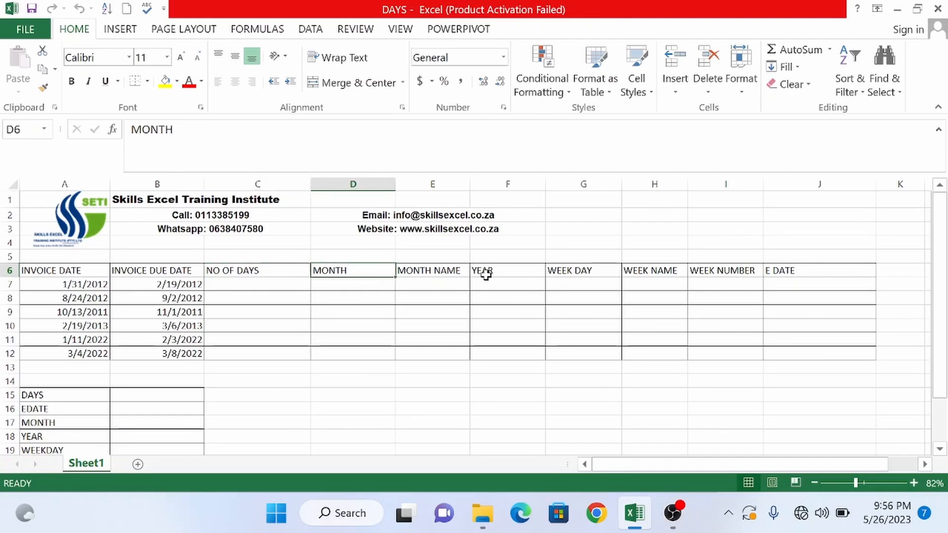
{"action": "left_click", "coordinate": [439, 273]}
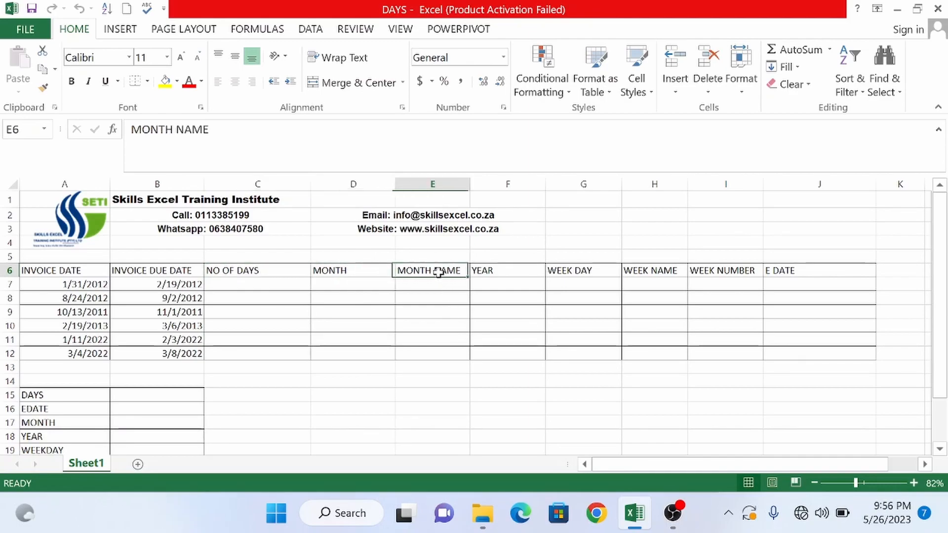
{"action": "left_click", "coordinate": [512, 270]}
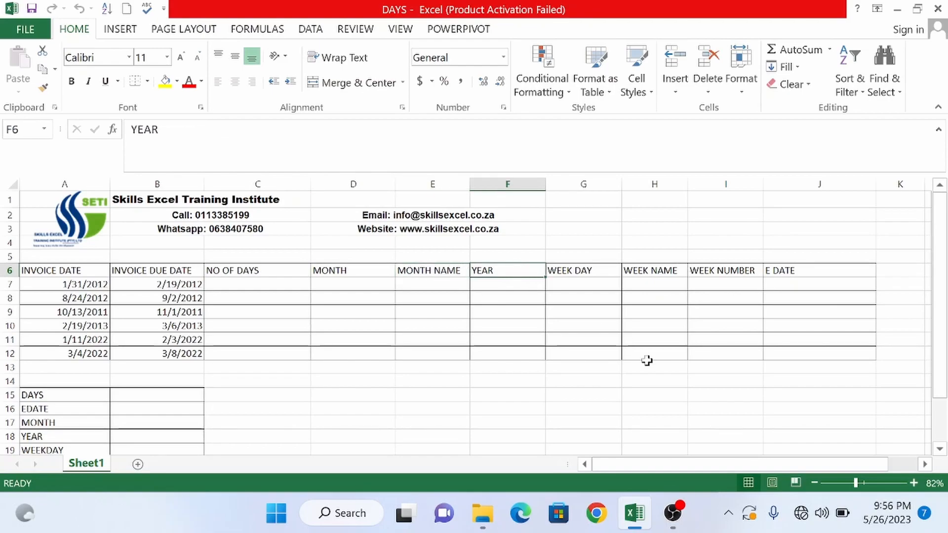
{"action": "left_click", "coordinate": [576, 269]}
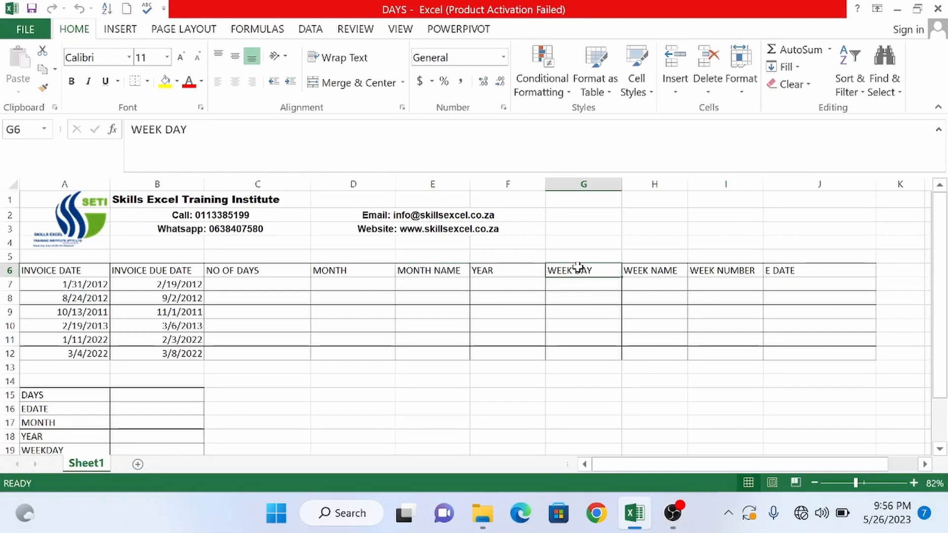
{"action": "left_click", "coordinate": [662, 270]}
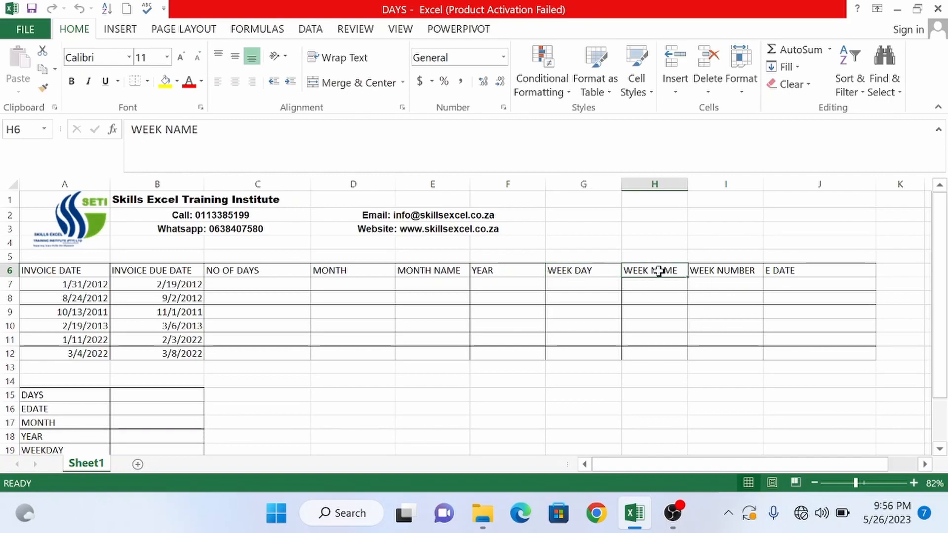
{"action": "left_click", "coordinate": [737, 270]}
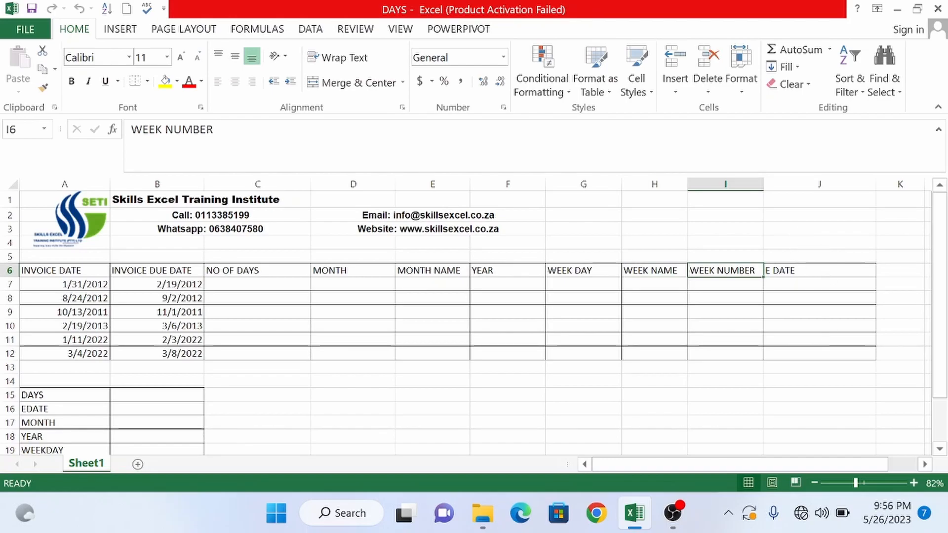
{"action": "left_click", "coordinate": [821, 271]}
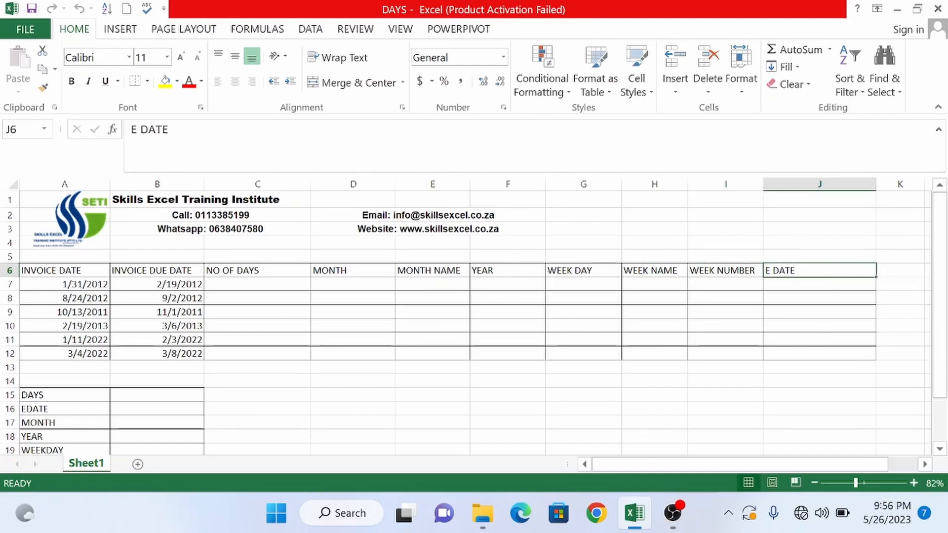
- Review the list of date functions in A15:B23, from DAYS through MONTH NAME, including the TEXT entries beside the name rows
{"action": "left_click_drag", "start_coordinate": [943, 247], "coordinate": [942, 289]}
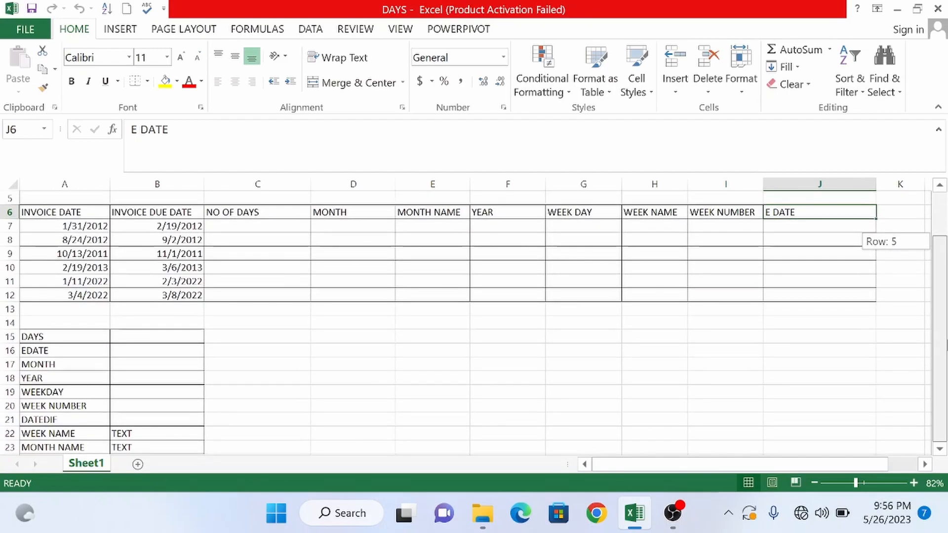
{"action": "left_click_drag", "start_coordinate": [947, 345], "coordinate": [946, 345]}
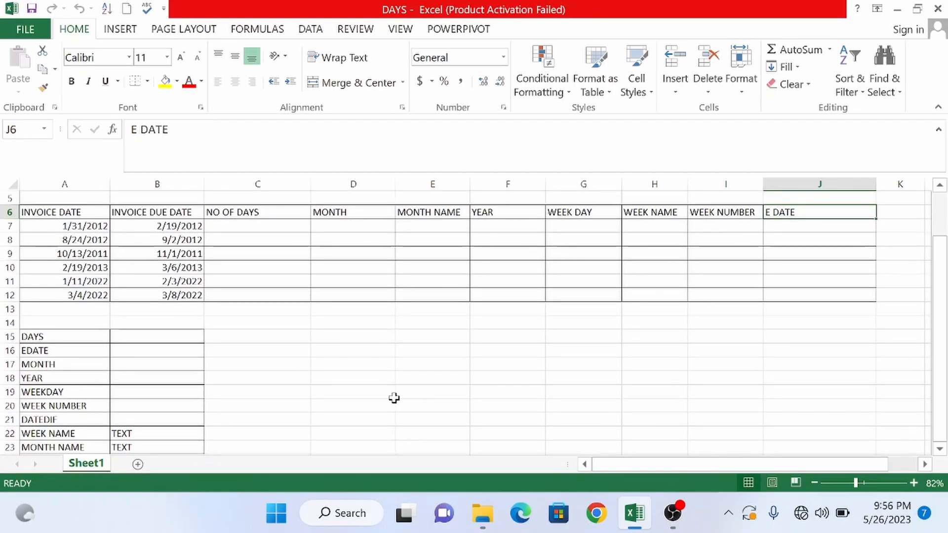
{"action": "left_click", "coordinate": [56, 338]}
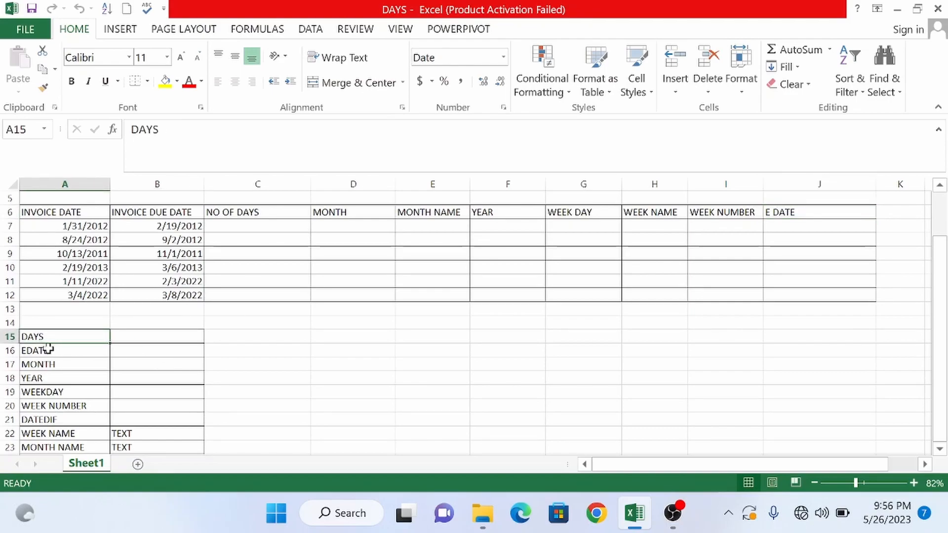
{"action": "left_click", "coordinate": [48, 349]}
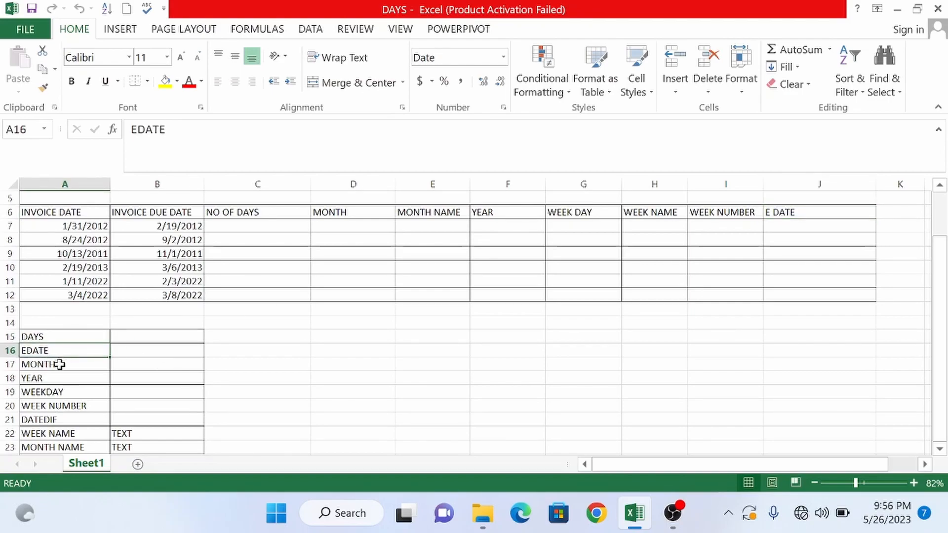
{"action": "left_click", "coordinate": [59, 365]}
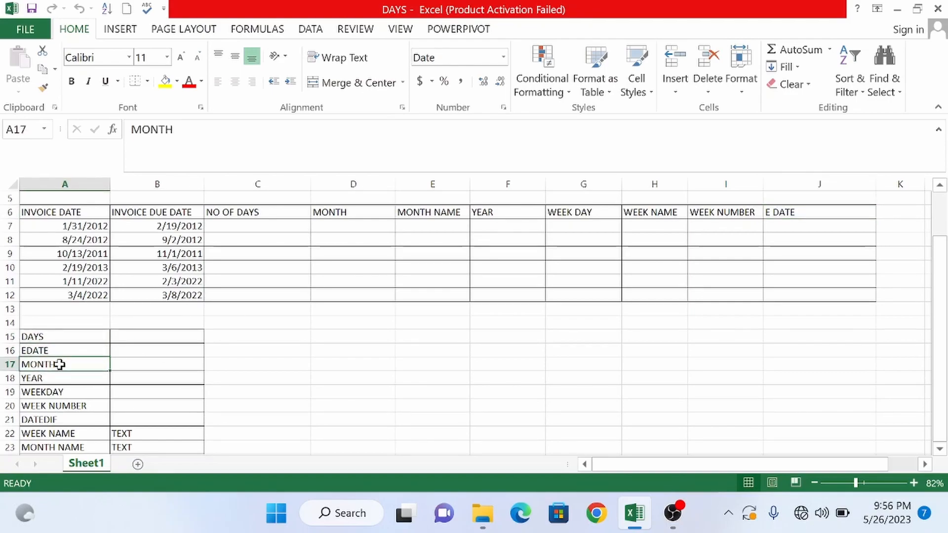
{"action": "left_click", "coordinate": [39, 378]}
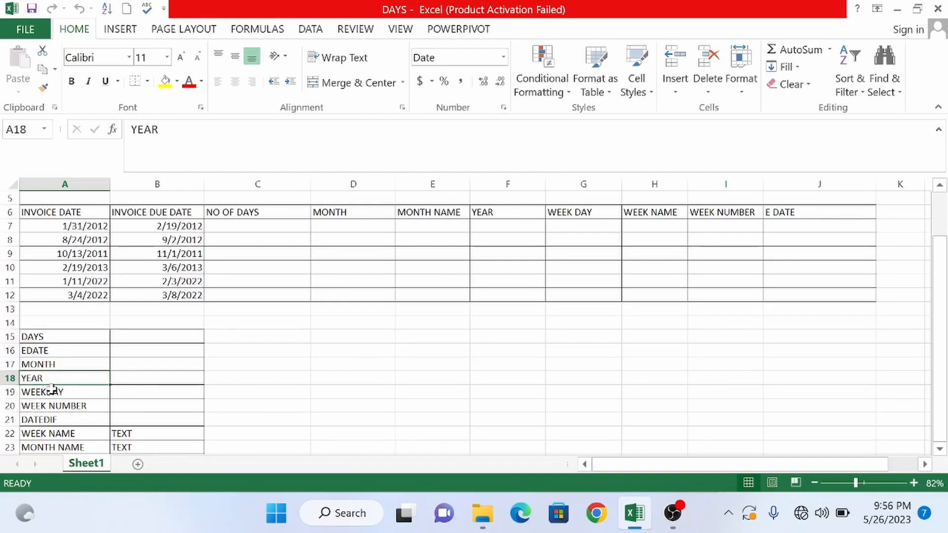
{"action": "left_click", "coordinate": [52, 391]}
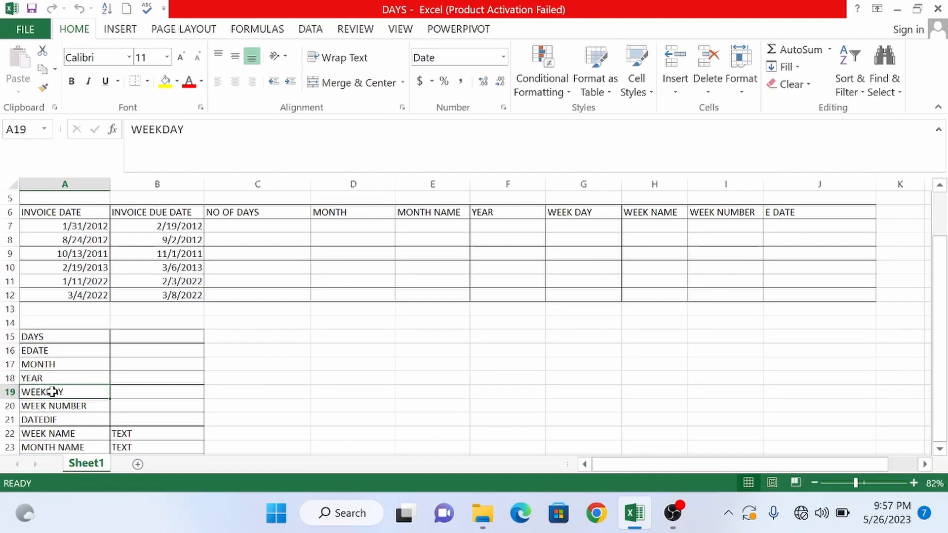
{"action": "left_click", "coordinate": [72, 408]}
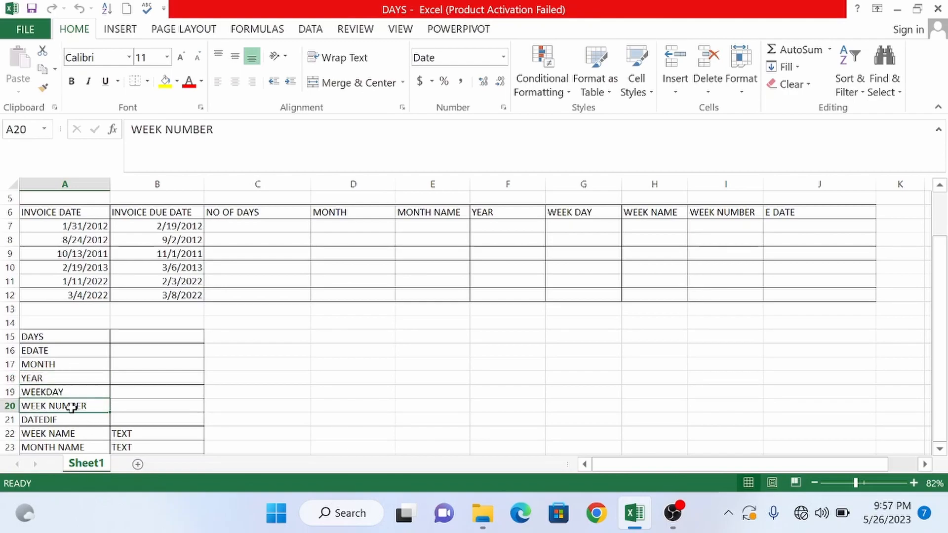
{"action": "left_click", "coordinate": [61, 420]}
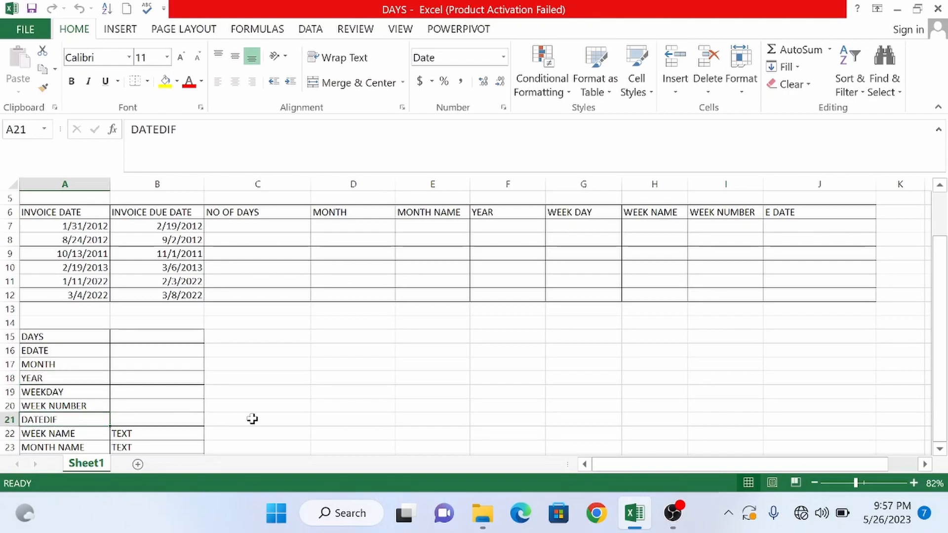
{"action": "left_click", "coordinate": [81, 434]}
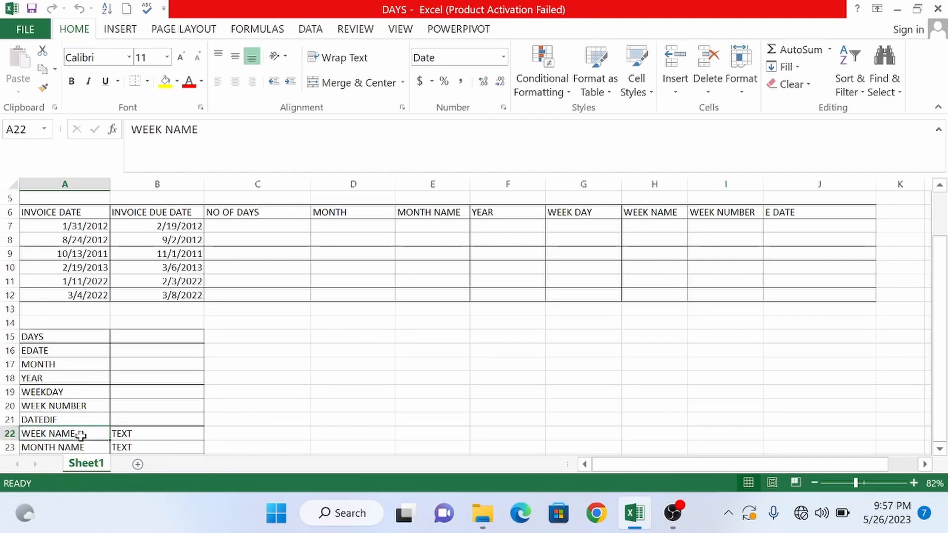
{"action": "left_click", "coordinate": [153, 432]}
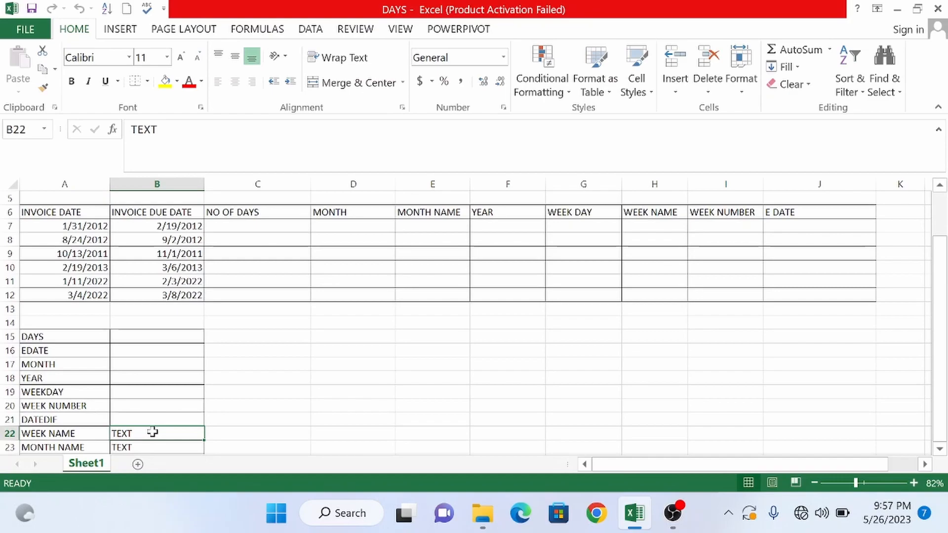
{"action": "left_click", "coordinate": [72, 449]}
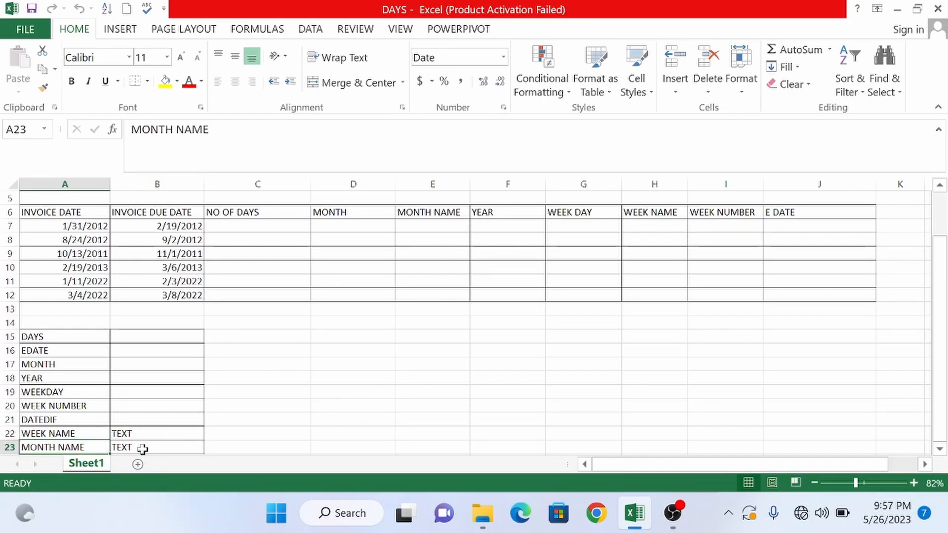
{"action": "left_click", "coordinate": [142, 446]}
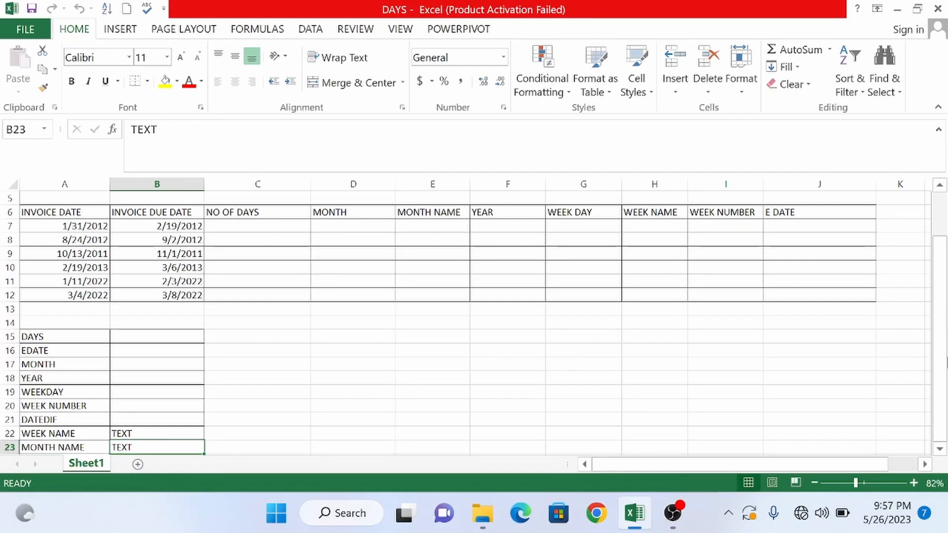
- Apply the Accent6 cell style to the invoice table's header row, A6:J6
{"action": "left_click_drag", "start_coordinate": [941, 257], "coordinate": [941, 200]}
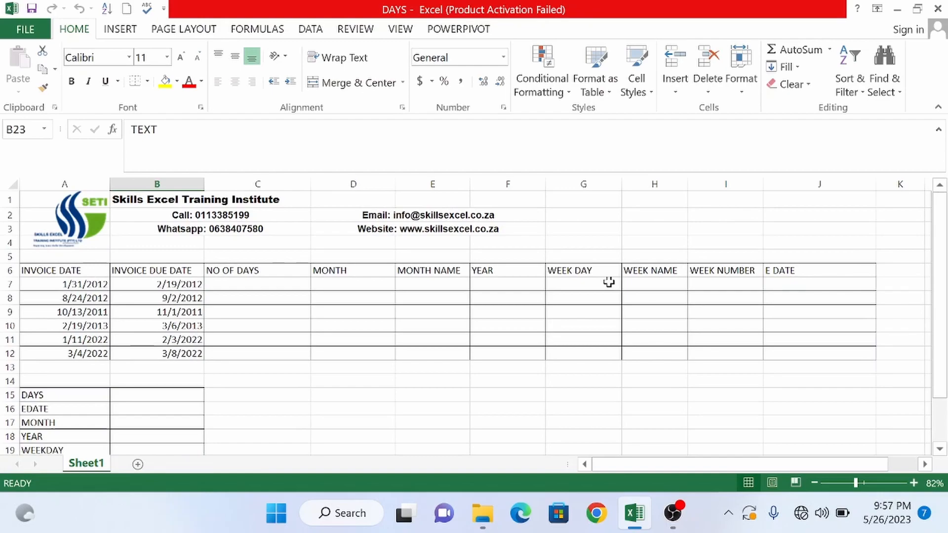
{"action": "left_click_drag", "start_coordinate": [22, 270], "coordinate": [871, 275]}
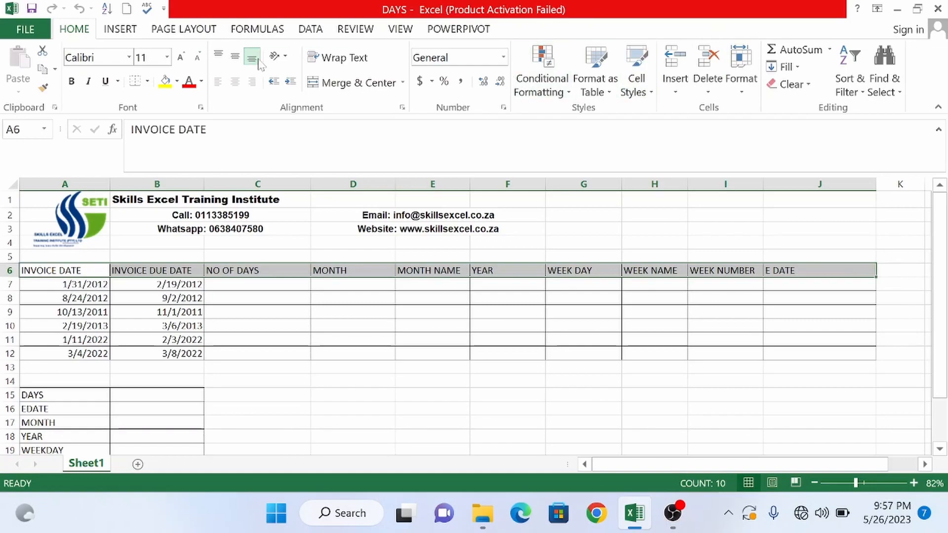
{"action": "left_click", "coordinate": [652, 96]}
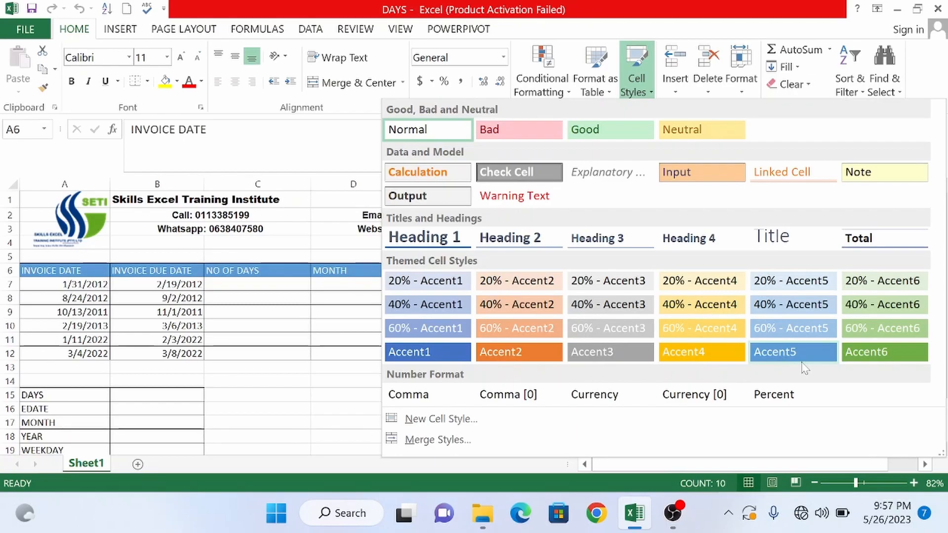
{"action": "left_click", "coordinate": [887, 354]}
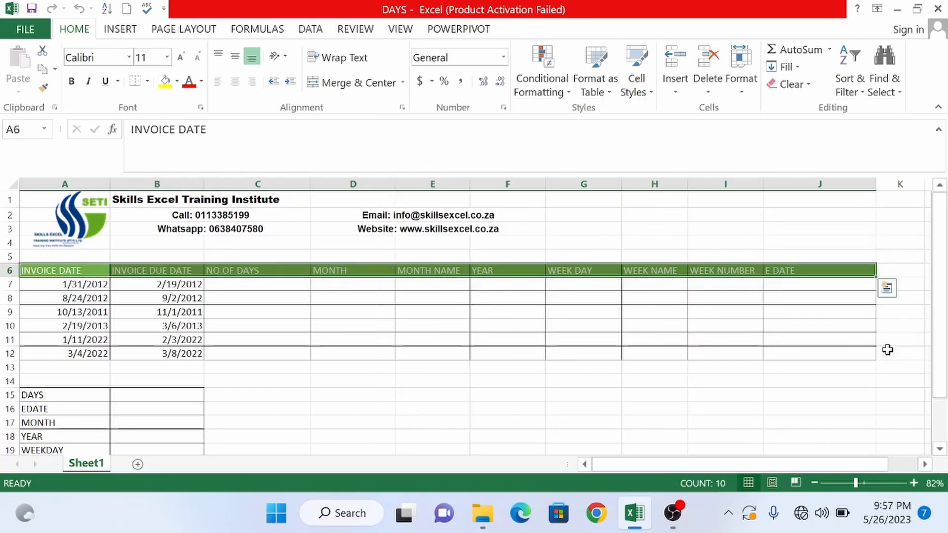
{"action": "left_click", "coordinate": [588, 322]}
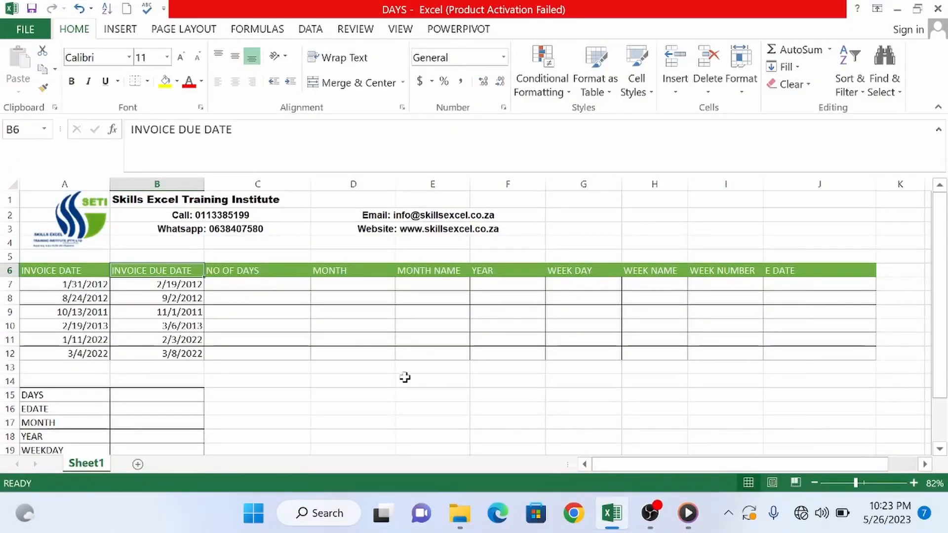
- Review the DAYS entry in A15 and the first invoice's start and due dates in A7 and B7
{"action": "left_click", "coordinate": [52, 393]}
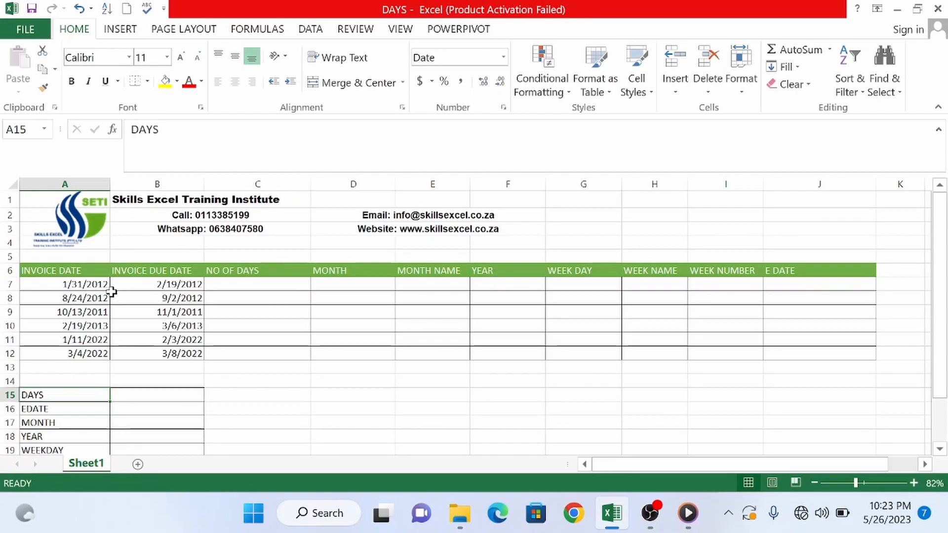
{"action": "left_click", "coordinate": [94, 285]}
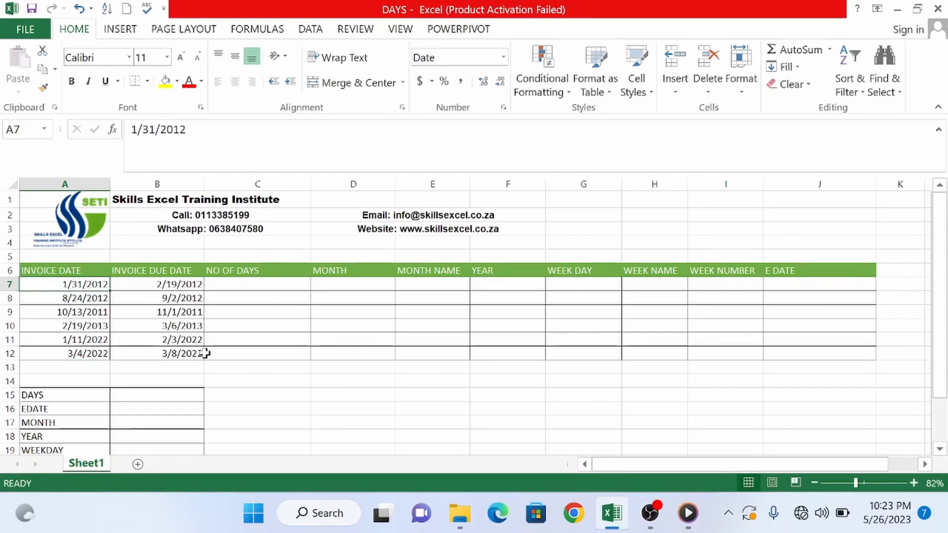
{"action": "left_click", "coordinate": [173, 285]}
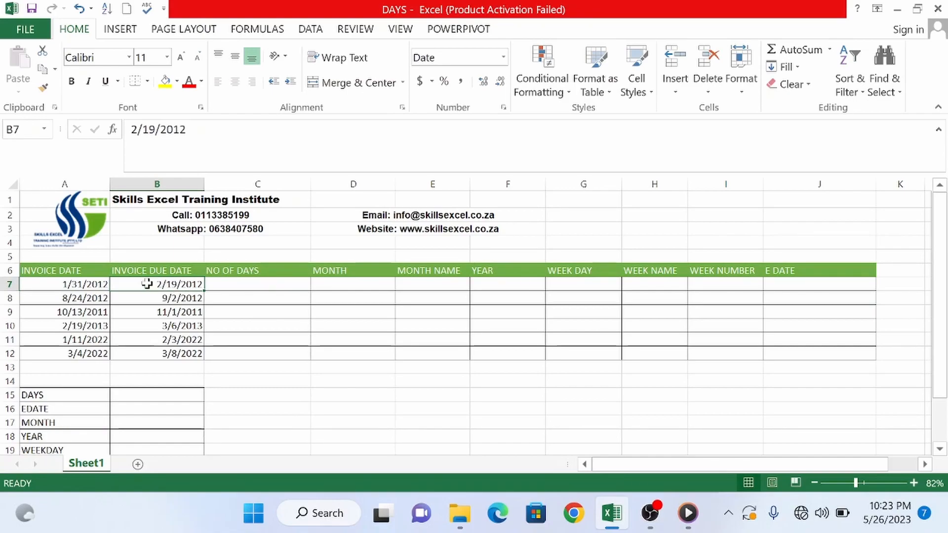
{"action": "left_click", "coordinate": [91, 286]}
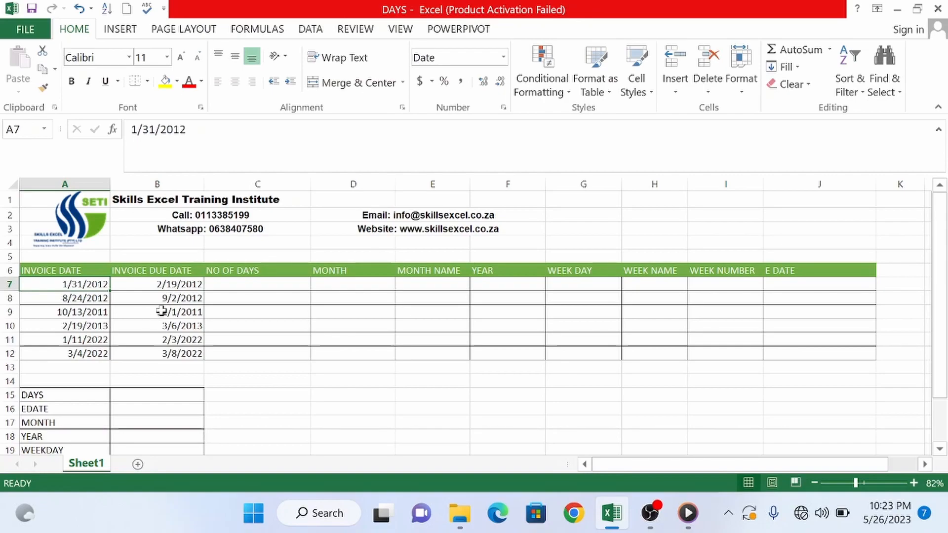
{"action": "left_click", "coordinate": [182, 285]}
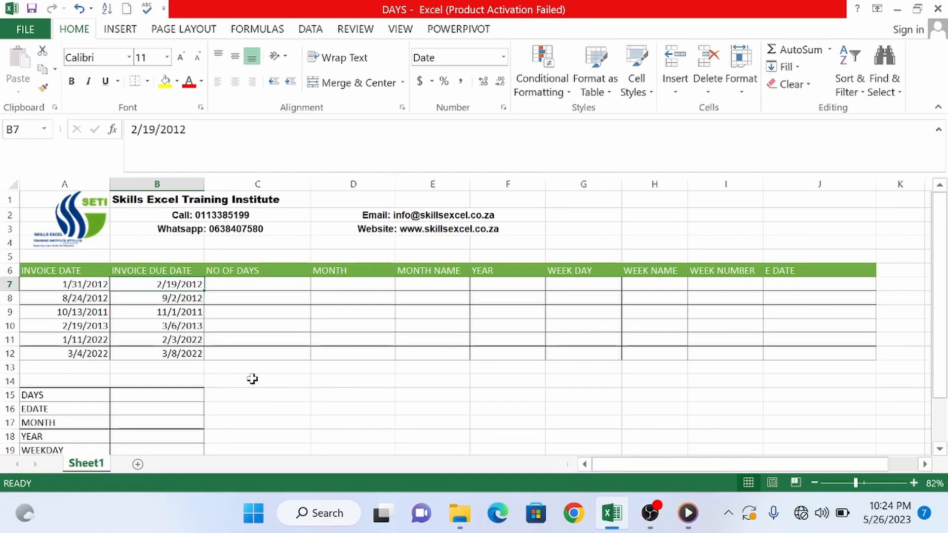
- Calculate the number of days between the first invoice's date and due date in C7 with =DAYS(B7,A7)
{"action": "left_click", "coordinate": [243, 285]}
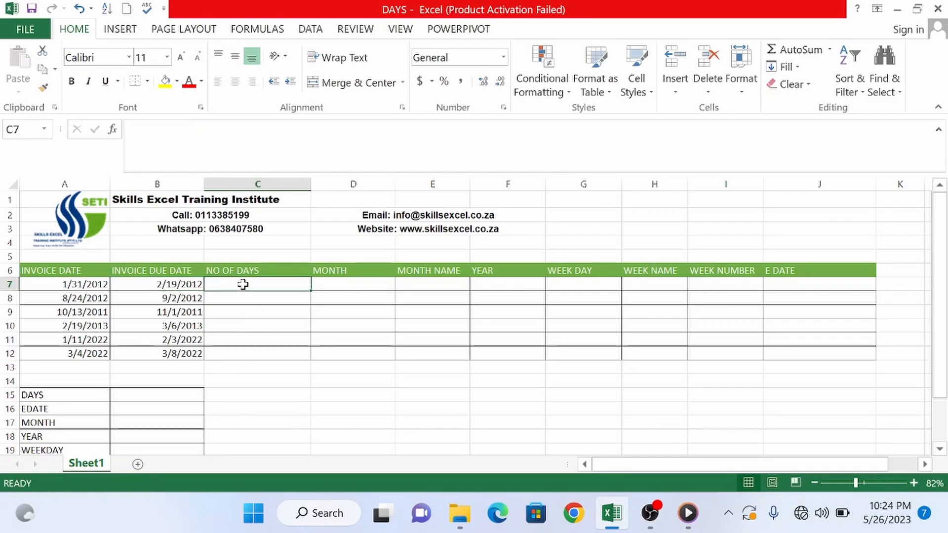
{"action": "type", "text": "="}
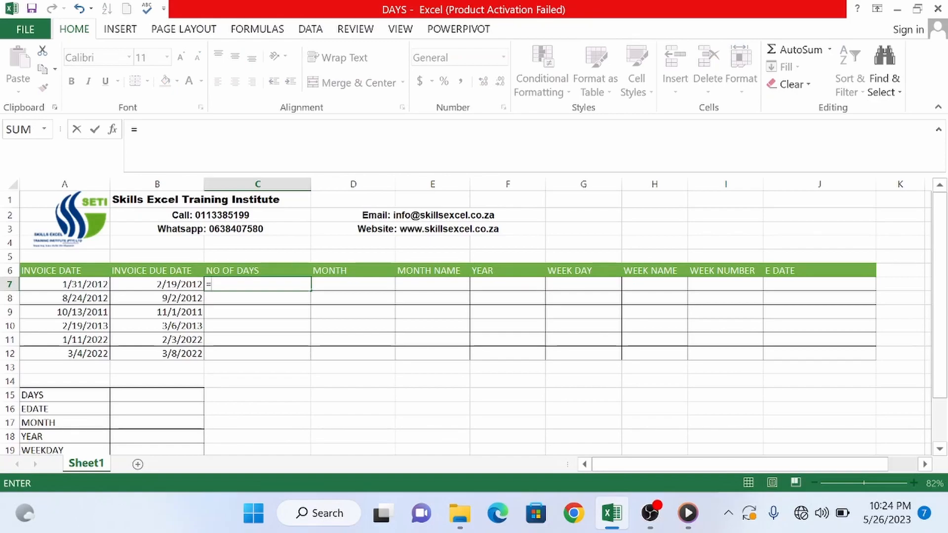
{"action": "type", "text": "Days"}
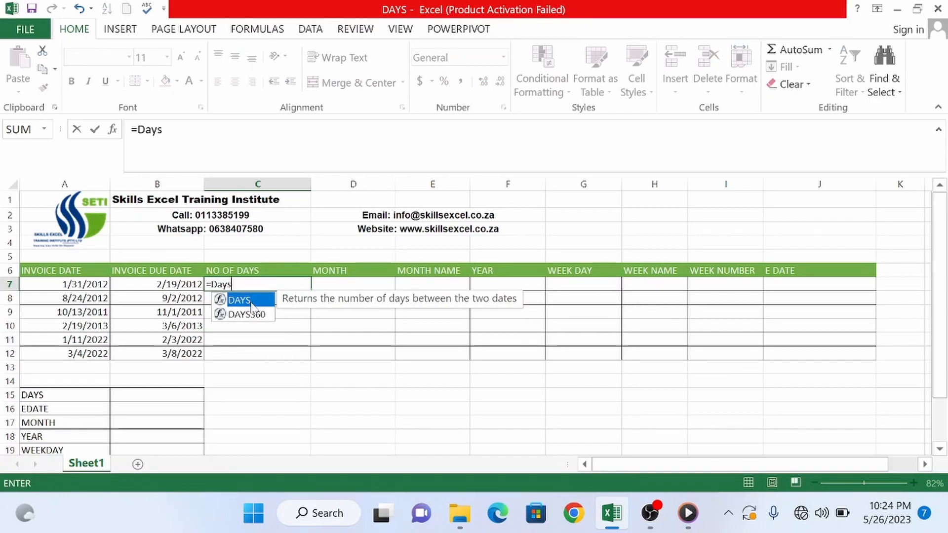
{"action": "double_click", "coordinate": [247, 300]}
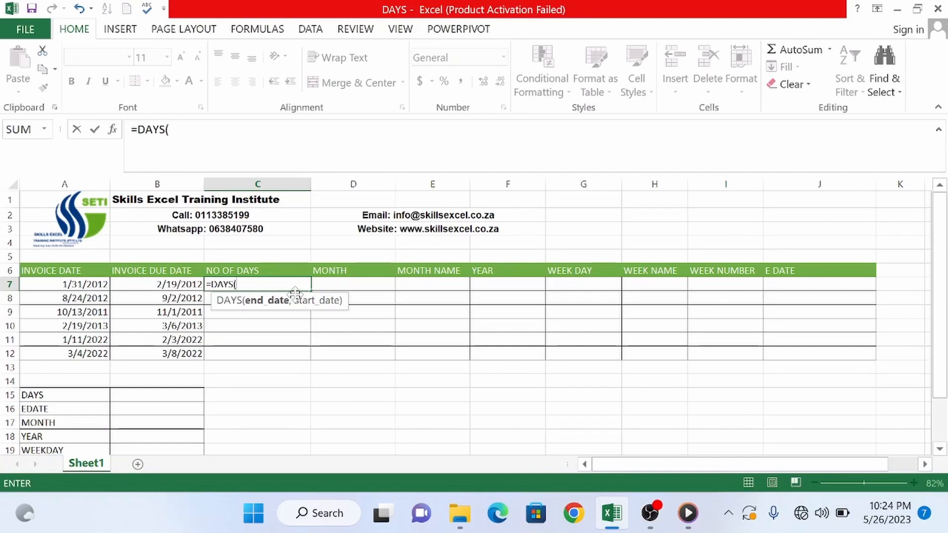
{"action": "left_click", "coordinate": [179, 285]}
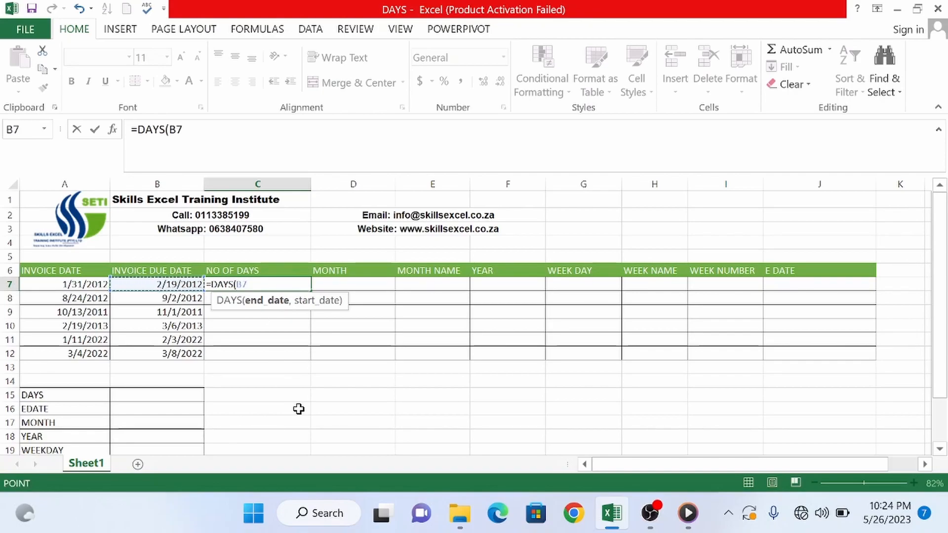
{"action": "type", "text": ","}
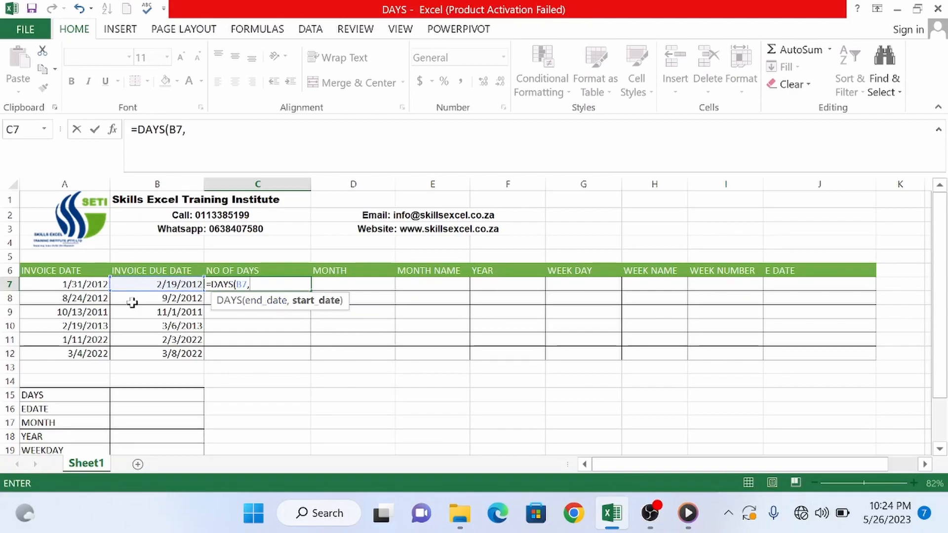
{"action": "left_click", "coordinate": [89, 289]}
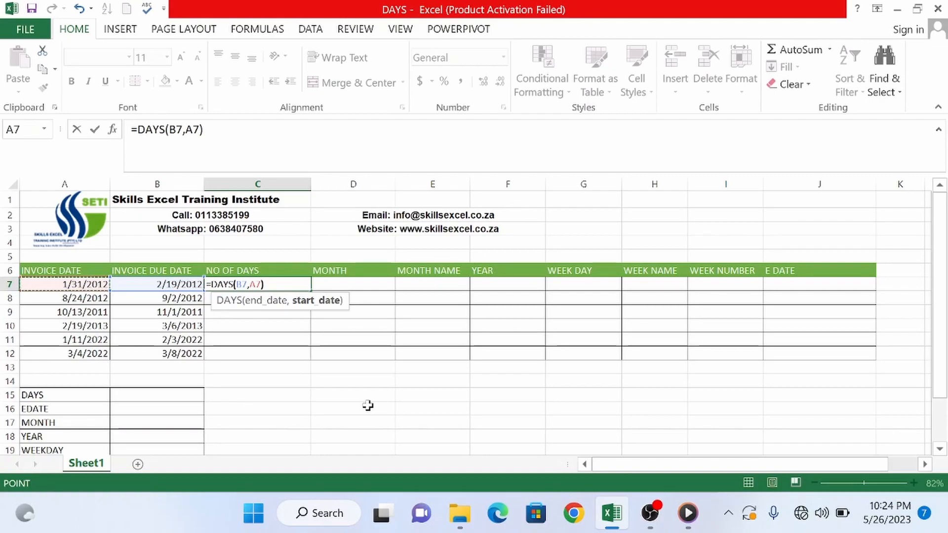
{"action": "key", "text": "Return"}
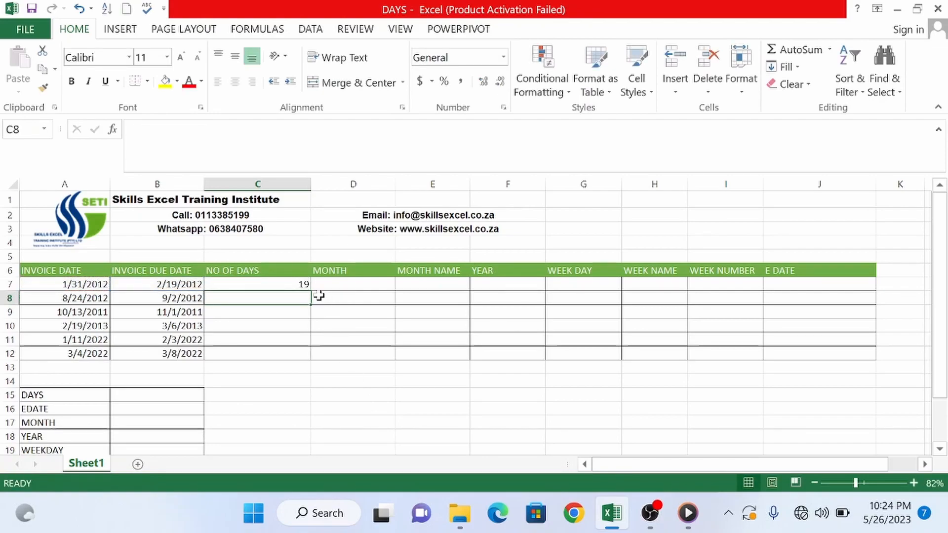
- Copy the DAYS formula from C7 down to C12 and check the copied formulas in the NO OF DAYS column
{"action": "left_click", "coordinate": [295, 287]}
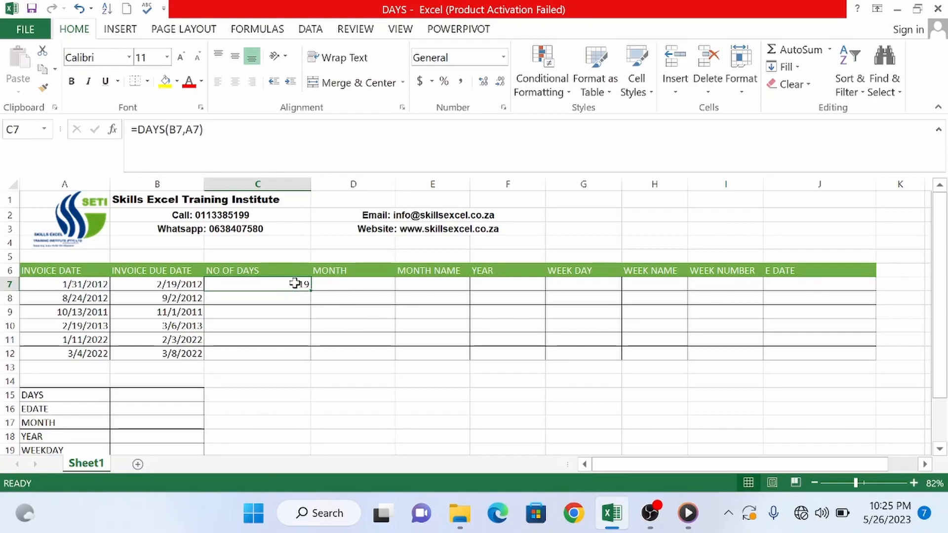
{"action": "left_click_drag", "start_coordinate": [309, 291], "coordinate": [309, 361]}
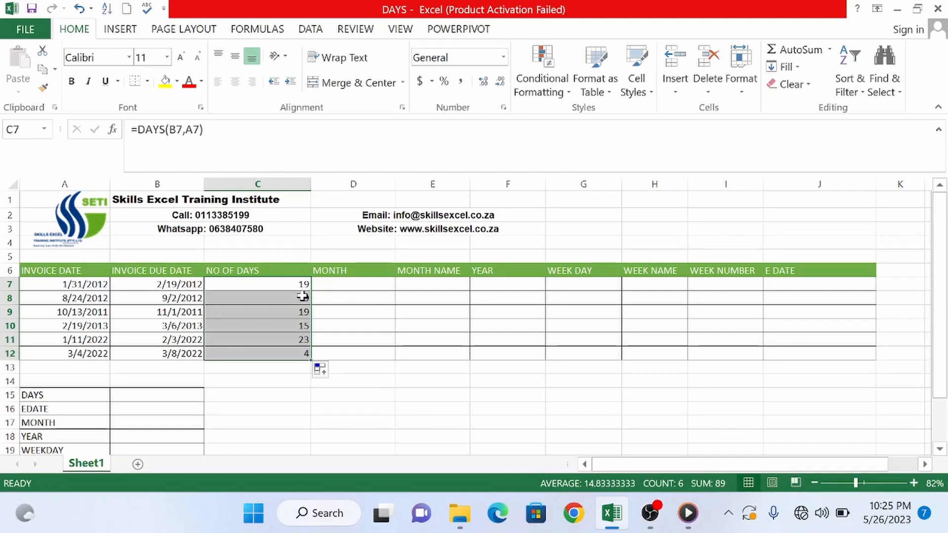
{"action": "left_click", "coordinate": [323, 298]}
{"action": "left_click", "coordinate": [302, 298]}
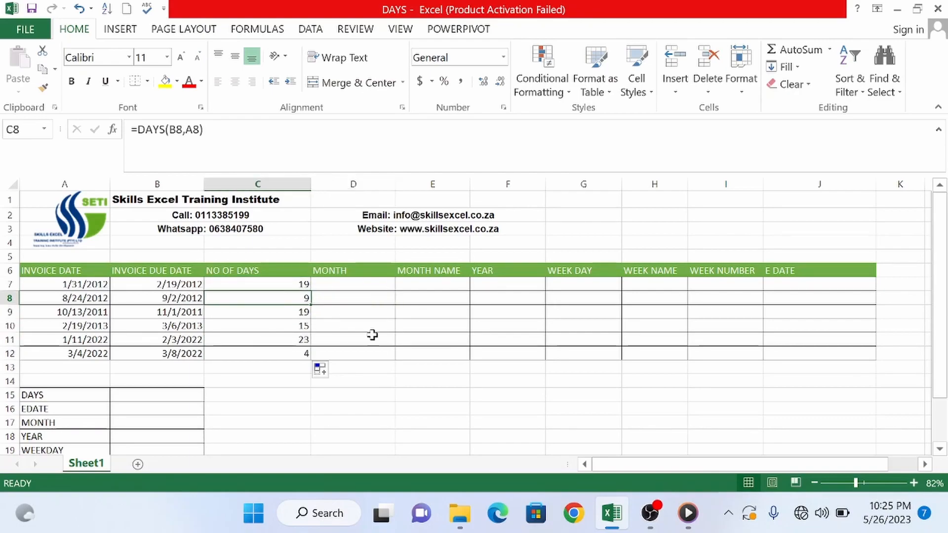
{"action": "left_click", "coordinate": [300, 313]}
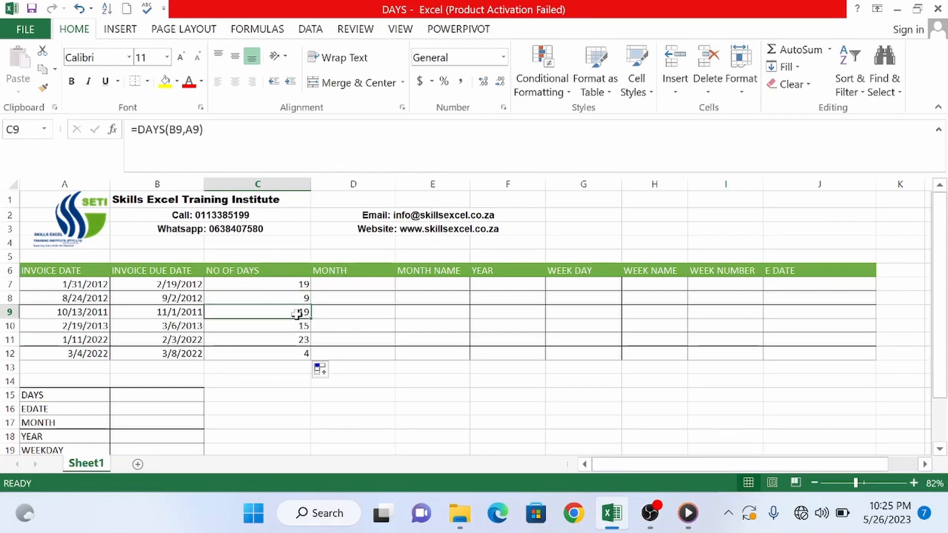
{"action": "left_click", "coordinate": [289, 326]}
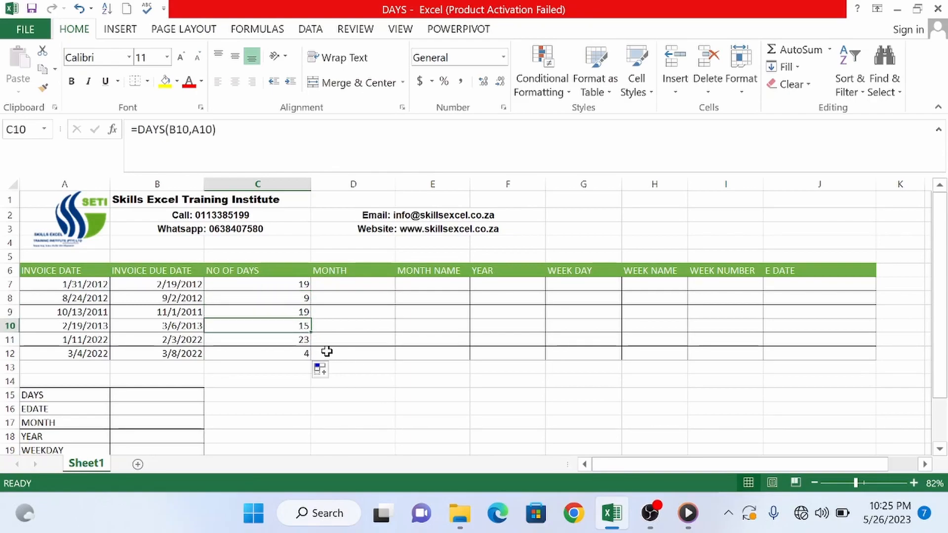
{"action": "left_click", "coordinate": [299, 341]}
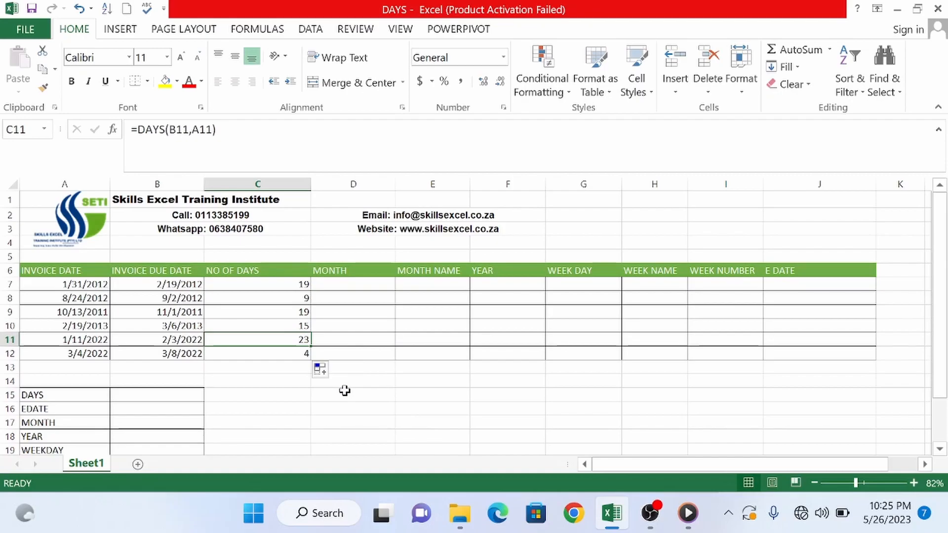
{"action": "left_click", "coordinate": [294, 356]}
{"action": "left_click", "coordinate": [650, 515]}
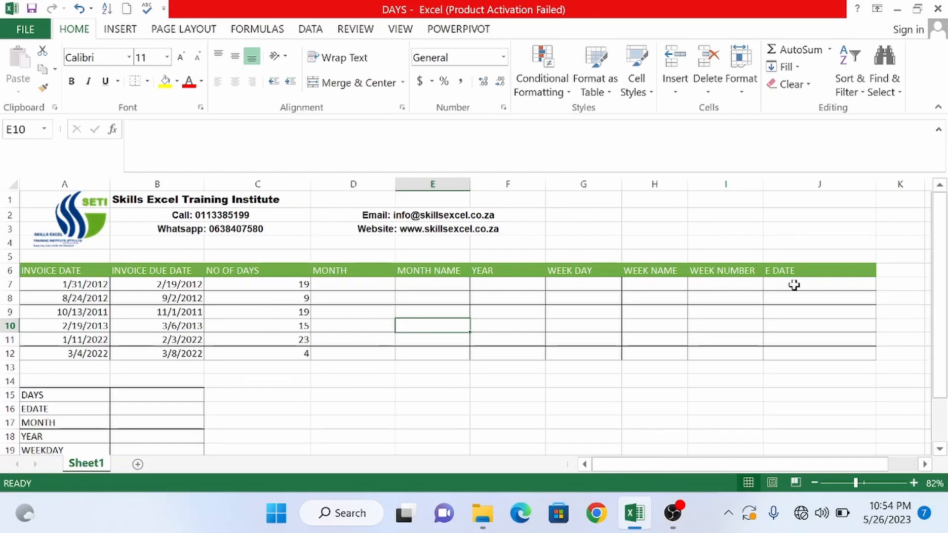
{"action": "left_click", "coordinate": [827, 279]}
{"action": "left_click", "coordinate": [659, 427]}
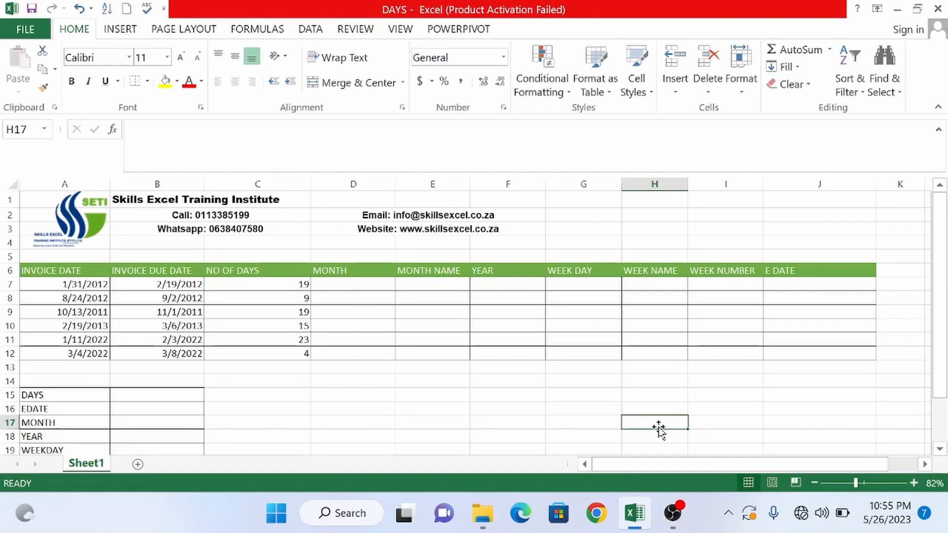
- Enter the current date in E16 with the formula =TODAY()
{"action": "left_click", "coordinate": [421, 410]}
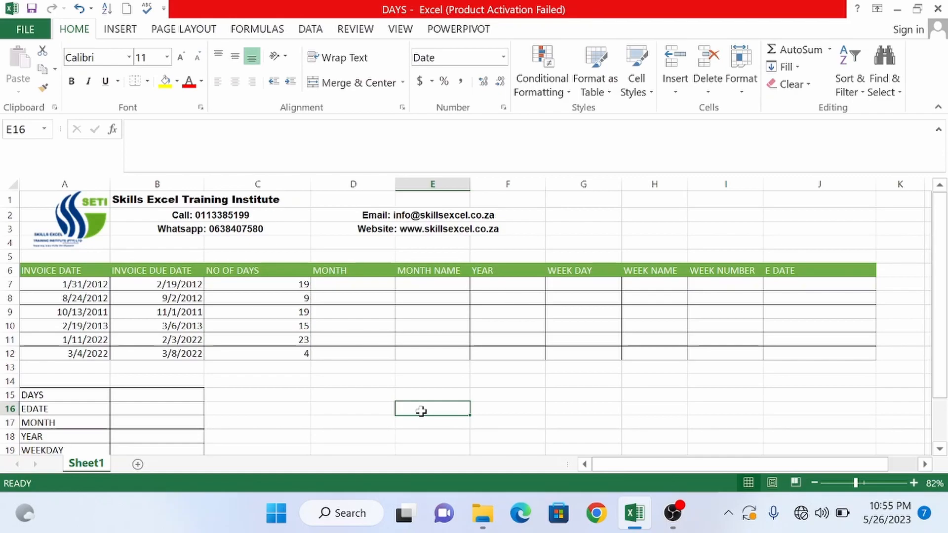
{"action": "type", "text": "=Tod"}
{"action": "double_click", "coordinate": [442, 426]}
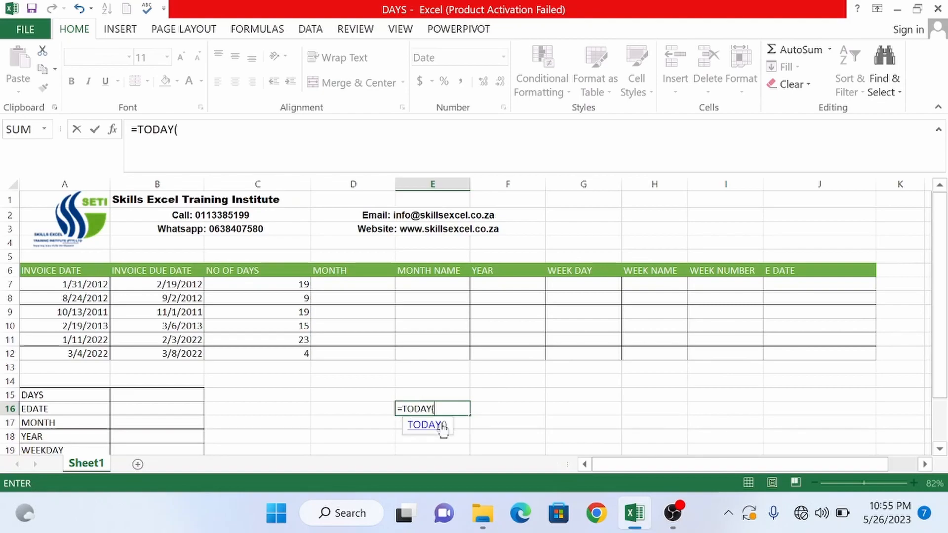
{"action": "type", "text": ")"}
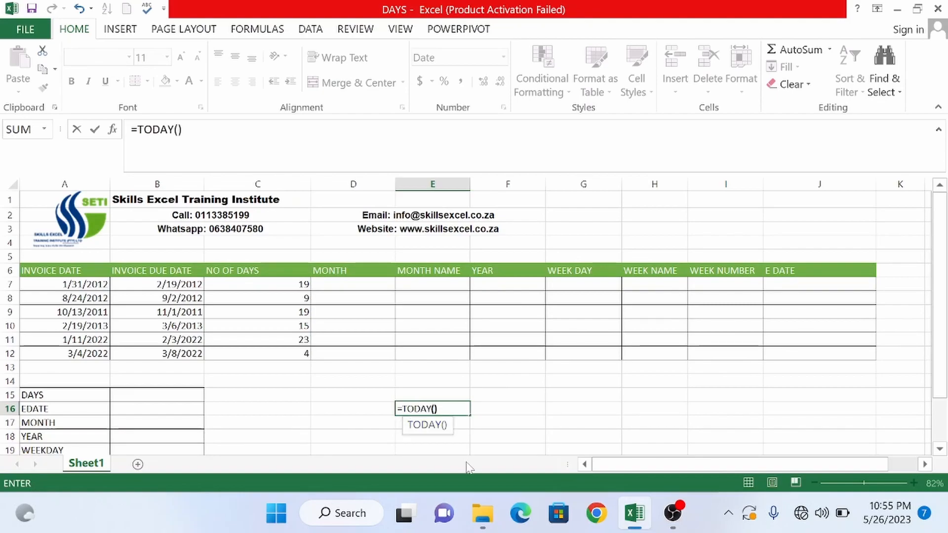
{"action": "key", "text": "Return"}
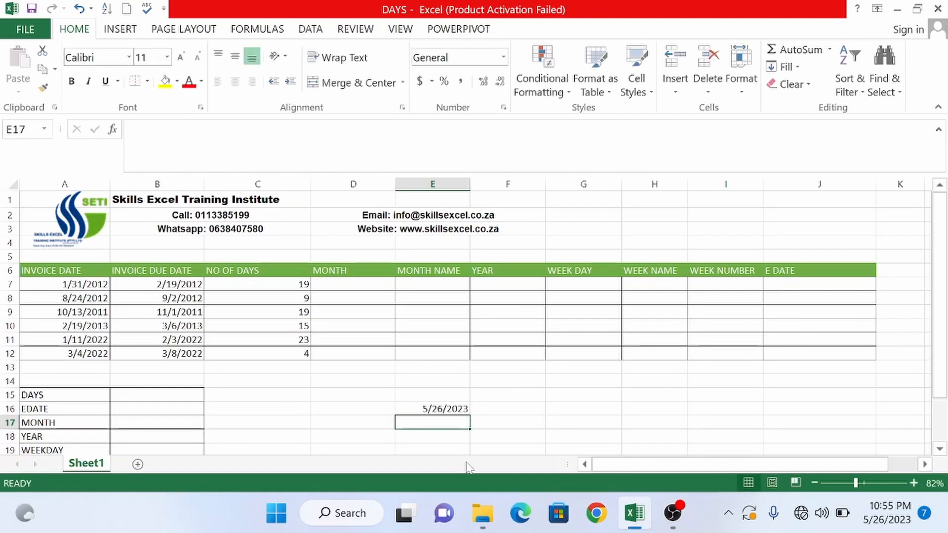
- Calculate the date four months after E16 in cell F16 with the formula =EDATE(E16,4)
{"action": "left_click", "coordinate": [510, 414]}
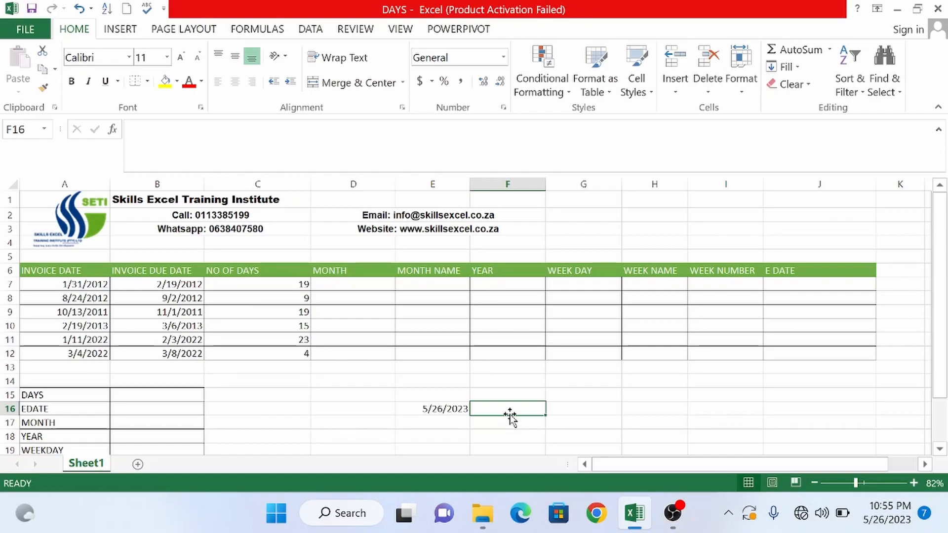
{"action": "type", "text": "=E"}
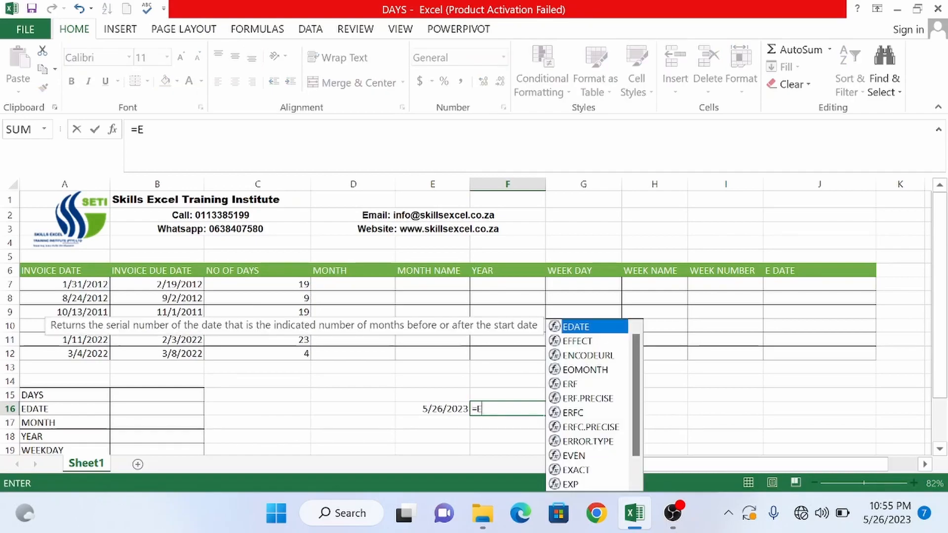
{"action": "type", "text": "da"}
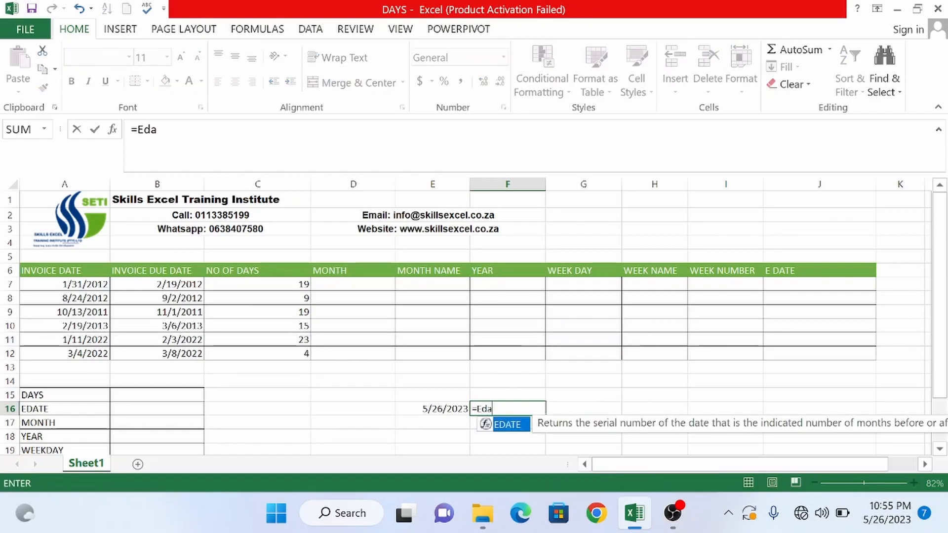
{"action": "double_click", "coordinate": [508, 424]}
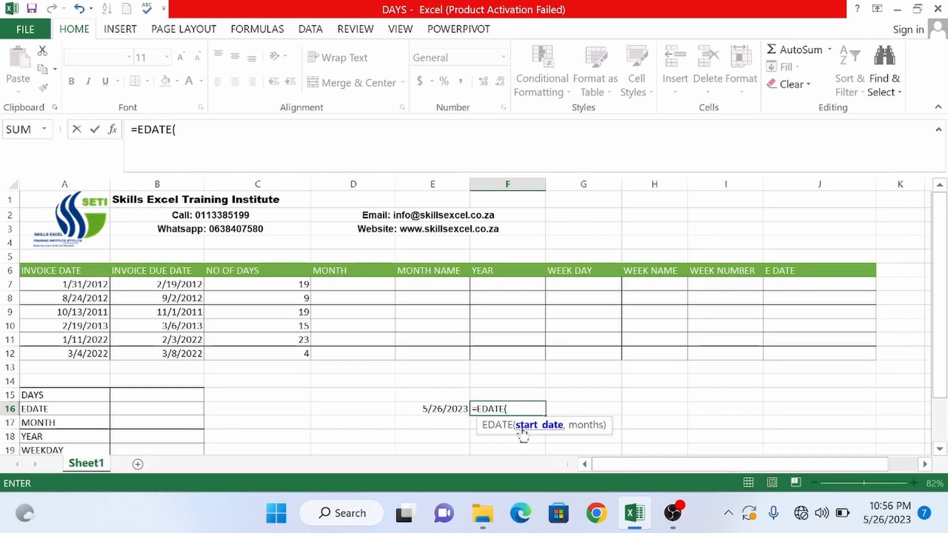
{"action": "left_click", "coordinate": [446, 409]}
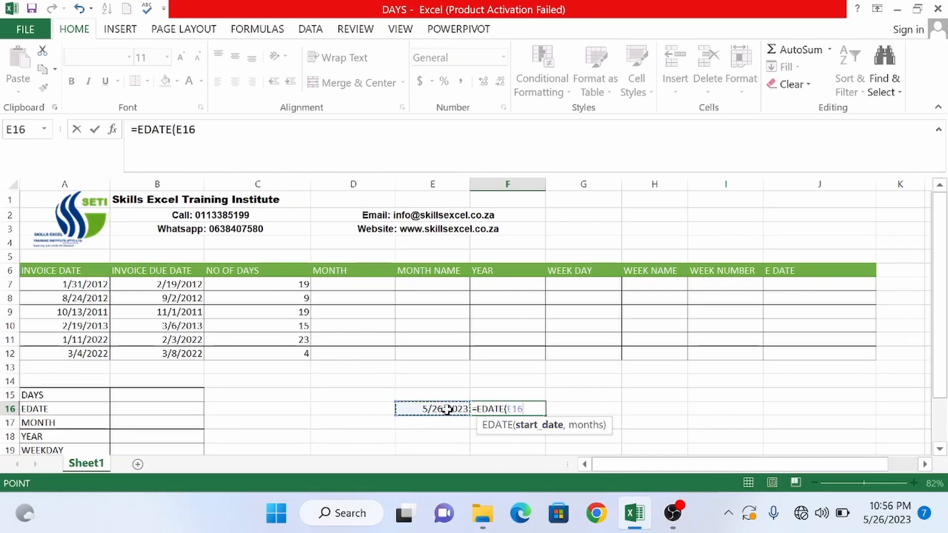
{"action": "type", "text": ","}
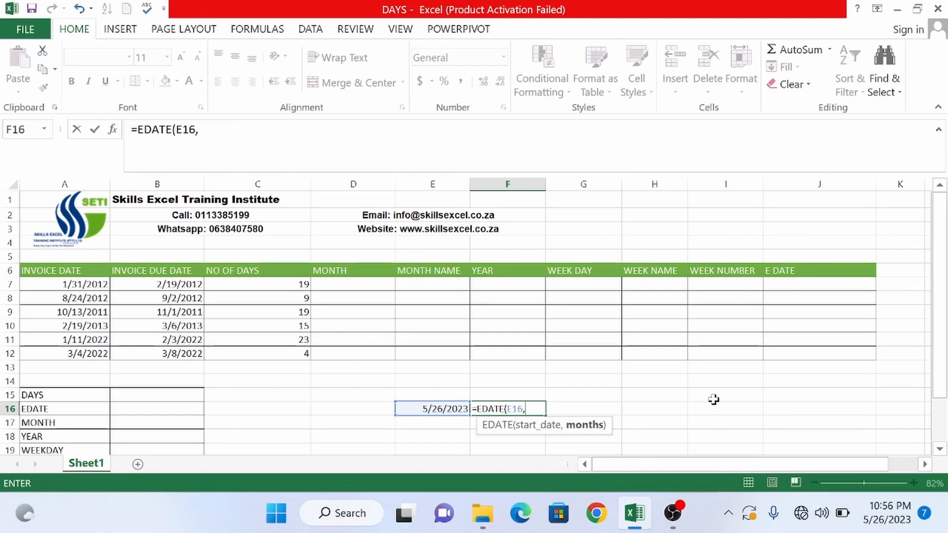
{"action": "type", "text": "4)"}
{"action": "key", "text": "Return"}
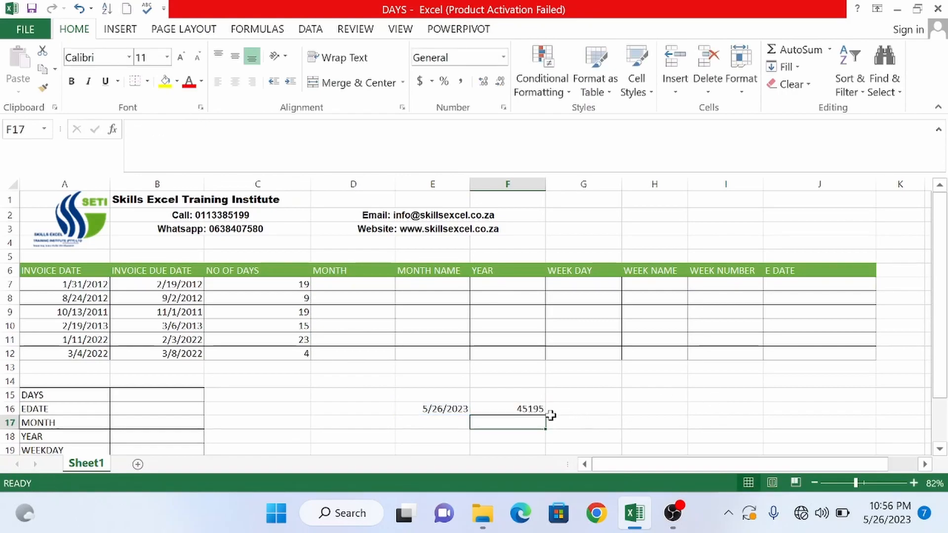
- Format the EDATE result in F16 as a Short Date
{"action": "left_click", "coordinate": [527, 406]}
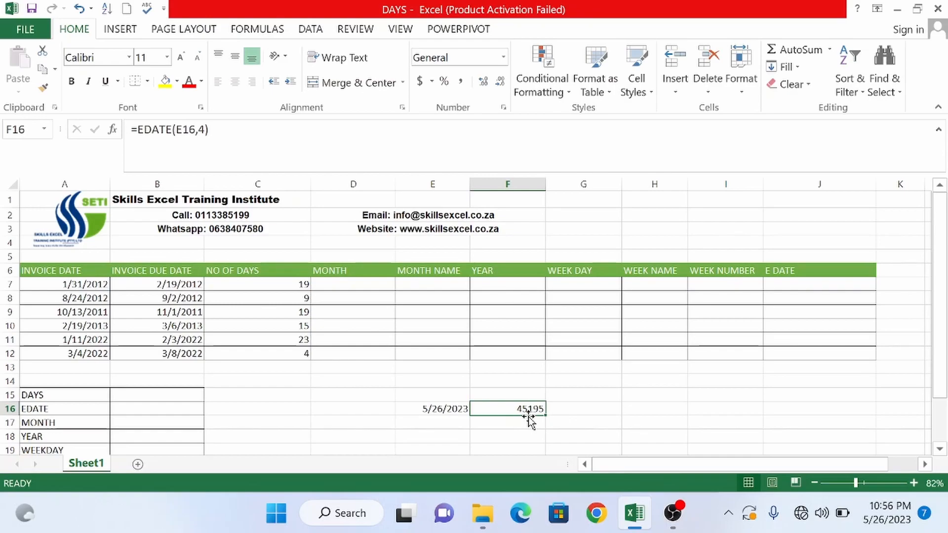
{"action": "left_click", "coordinate": [603, 421]}
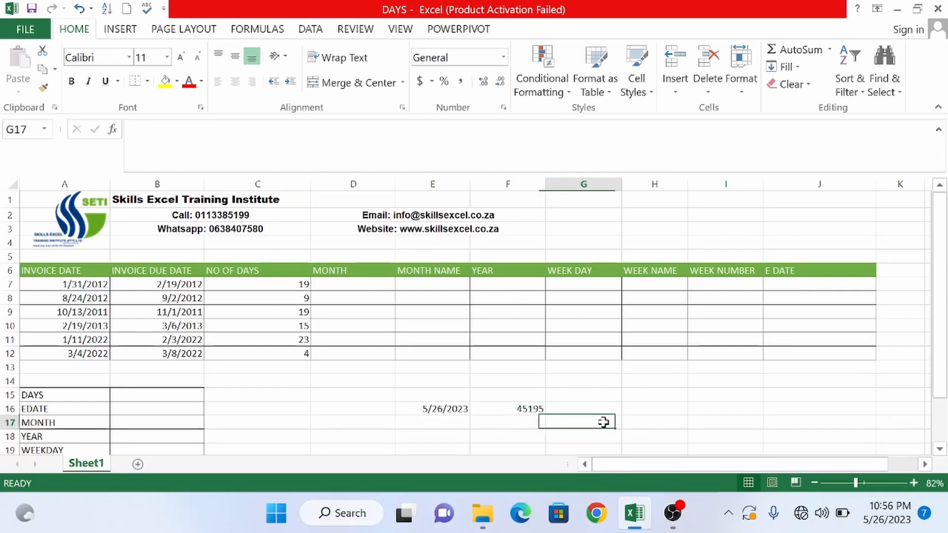
{"action": "left_click", "coordinate": [517, 409]}
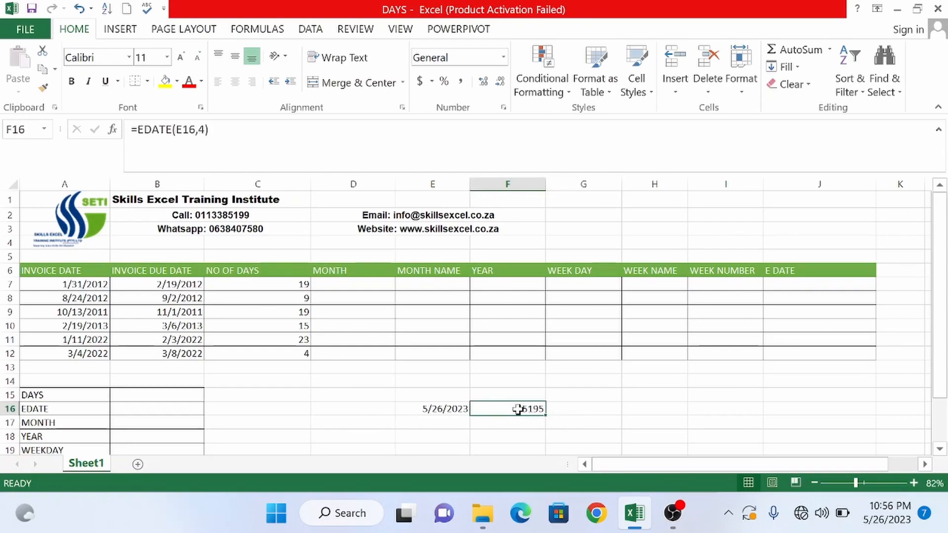
{"action": "left_click", "coordinate": [503, 58]}
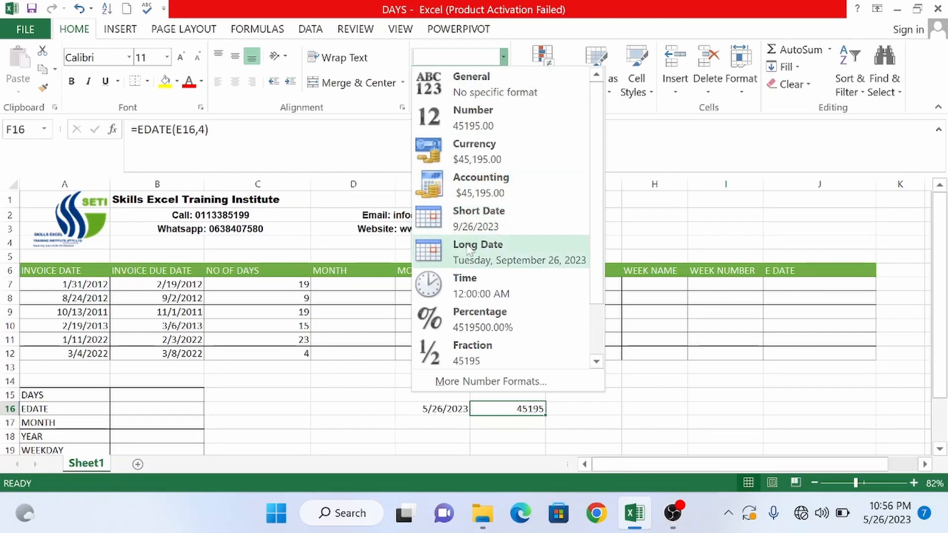
{"action": "left_click", "coordinate": [474, 212]}
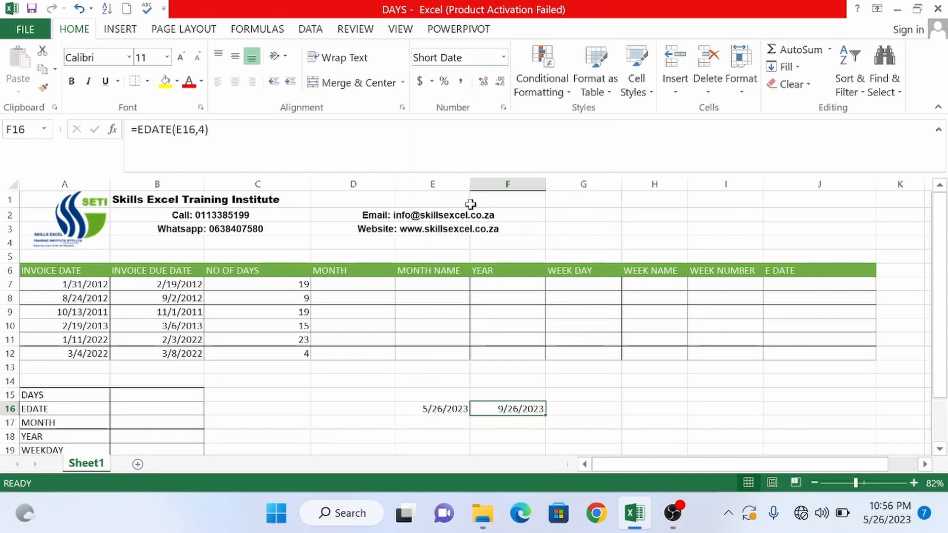
{"action": "left_click", "coordinate": [595, 415]}
{"action": "left_click", "coordinate": [528, 410]}
{"action": "left_click", "coordinate": [619, 445]}
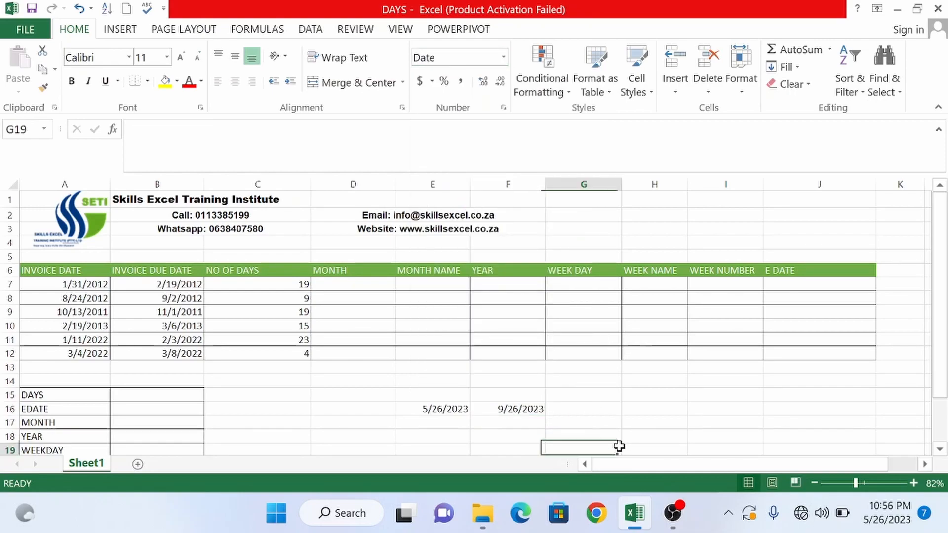
{"action": "left_click", "coordinate": [521, 410]}
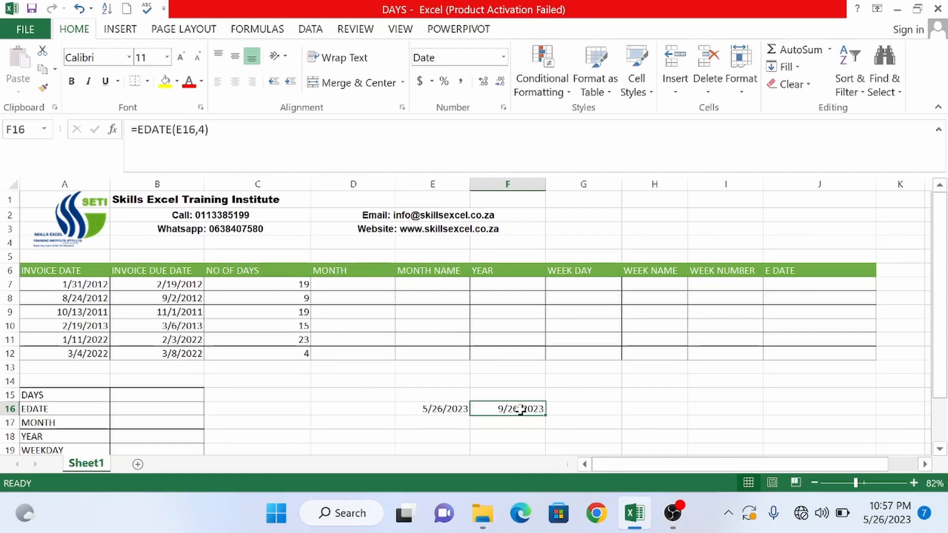
- Calculate the date four months after the first invoice date in the E DATE column, cell J7, with =EDATE(A7,4)
{"action": "left_click", "coordinate": [791, 274]}
{"action": "left_click", "coordinate": [793, 286]}
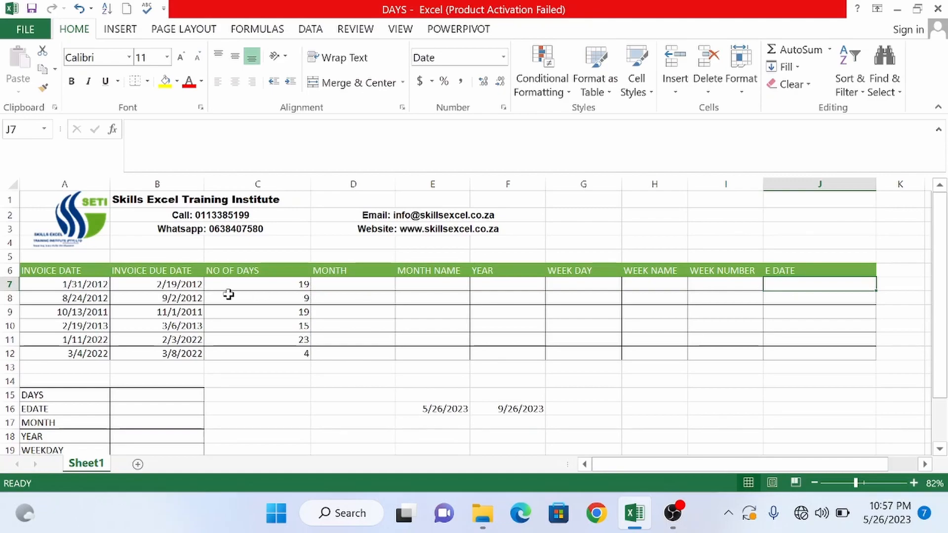
{"action": "left_click", "coordinate": [87, 285]}
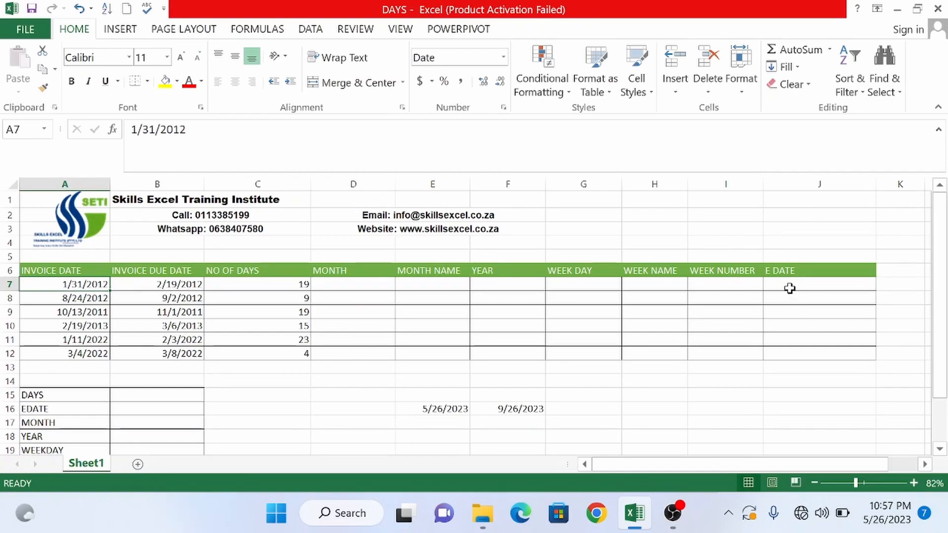
{"action": "left_click", "coordinate": [768, 279]}
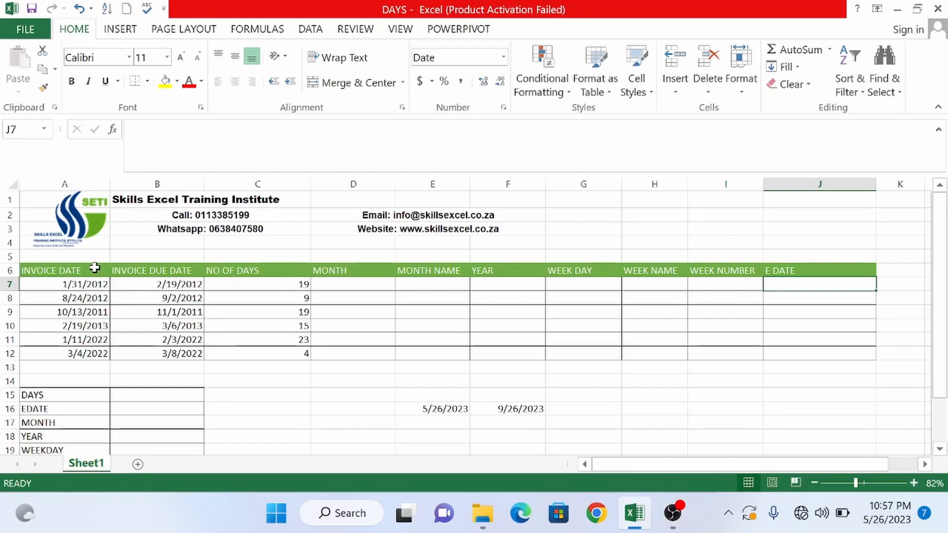
{"action": "left_click", "coordinate": [86, 284]}
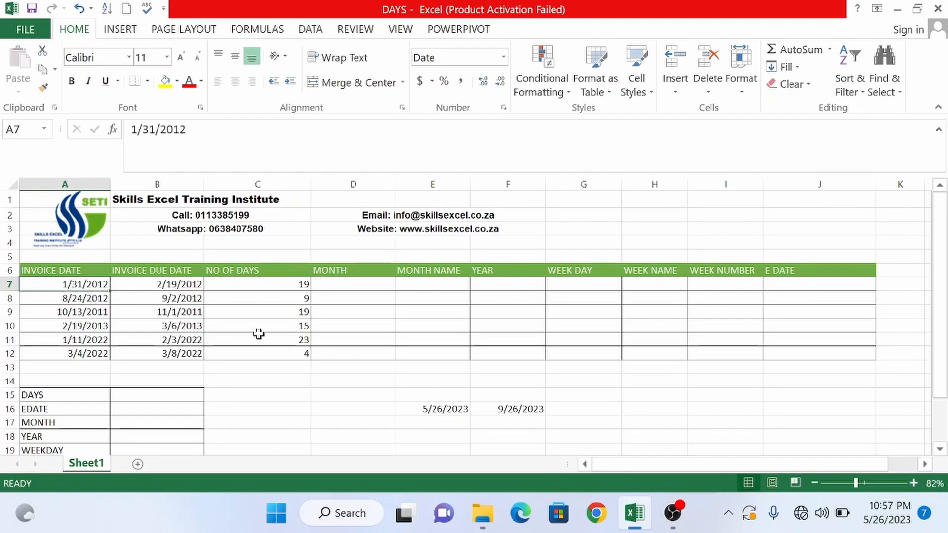
{"action": "left_click", "coordinate": [786, 288]}
{"action": "type", "text": "="}
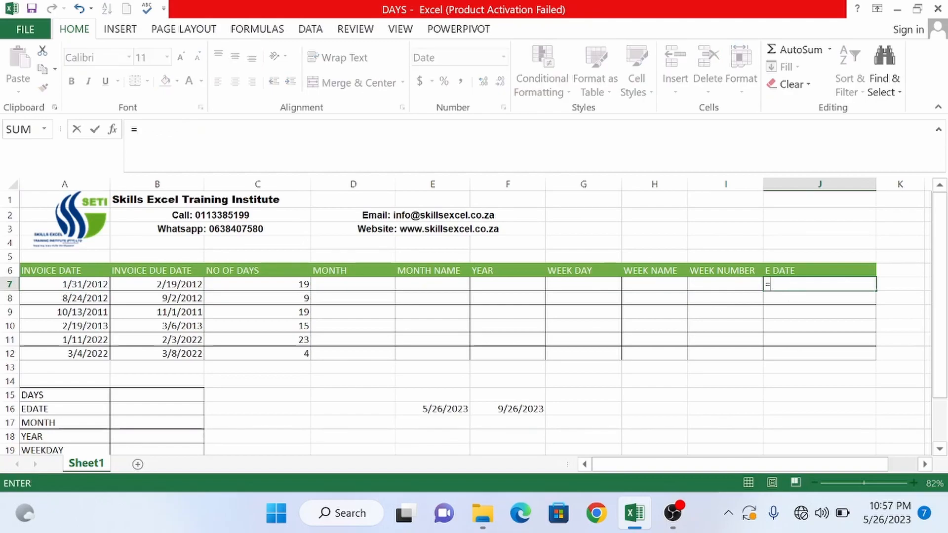
{"action": "type", "text": "Eda"}
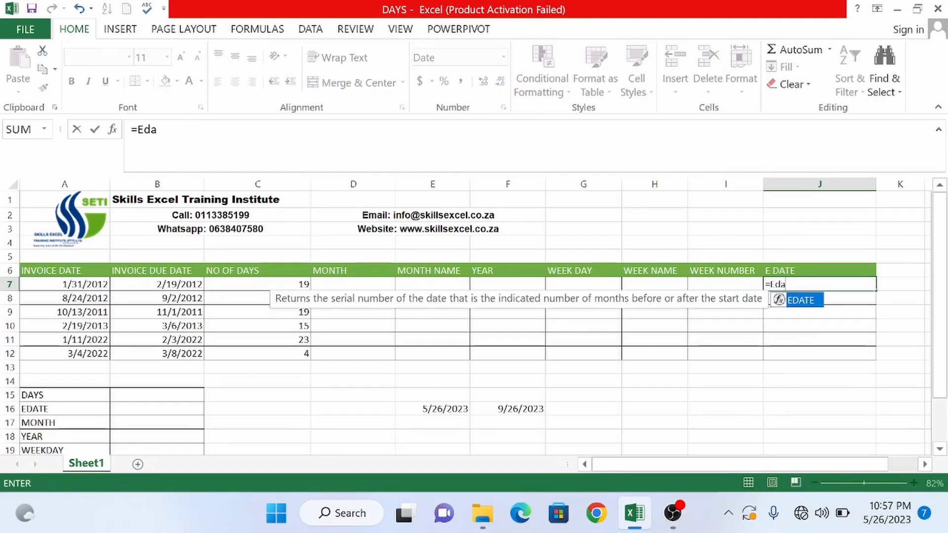
{"action": "double_click", "coordinate": [798, 300]}
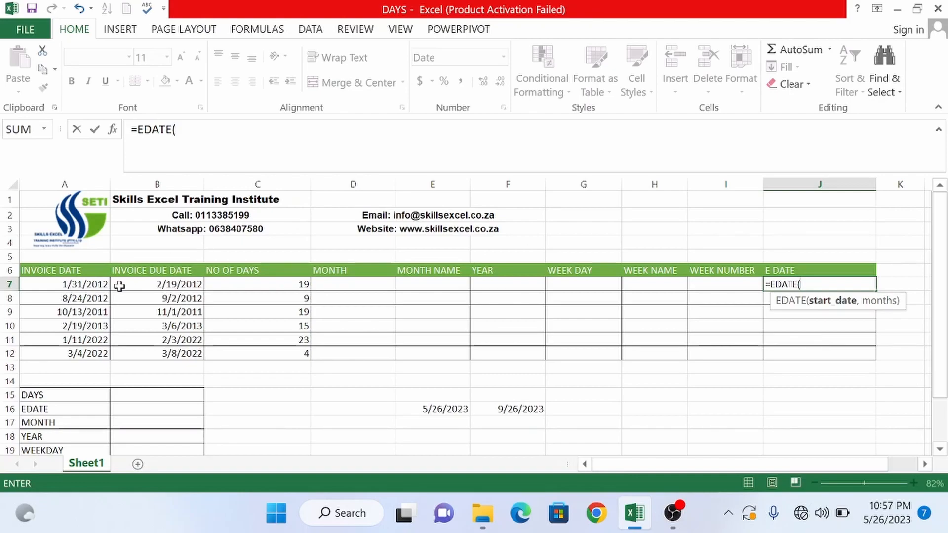
{"action": "left_click", "coordinate": [94, 284]}
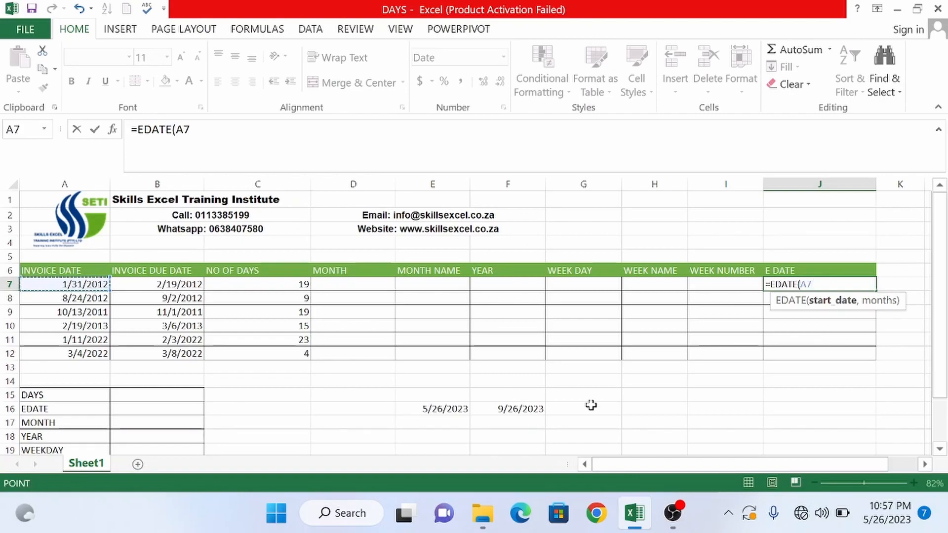
{"action": "type", "text": ","}
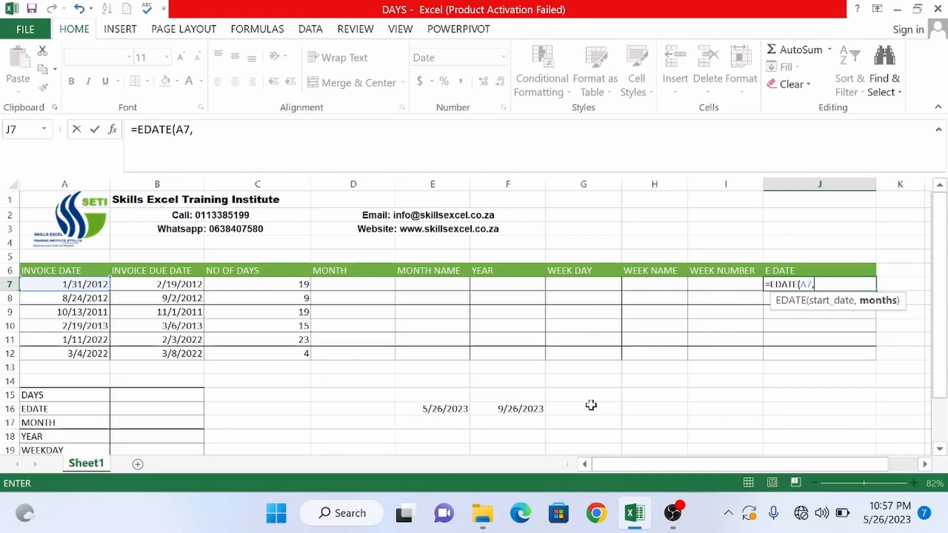
{"action": "type", "text": "4)"}
{"action": "key", "text": "Return"}
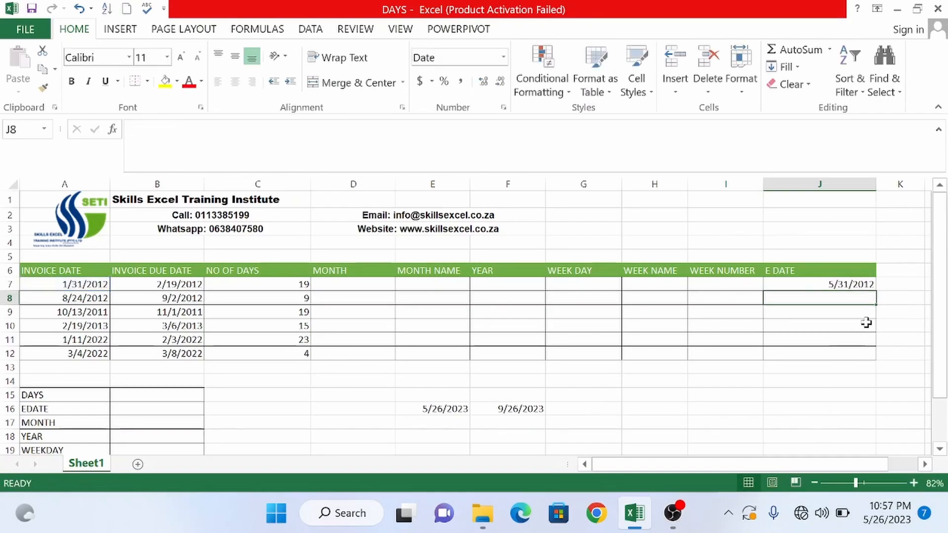
- Check the EDATE result in J7 against the invoice date in A7 and copy the formula down to J13
{"action": "left_click", "coordinate": [826, 282]}
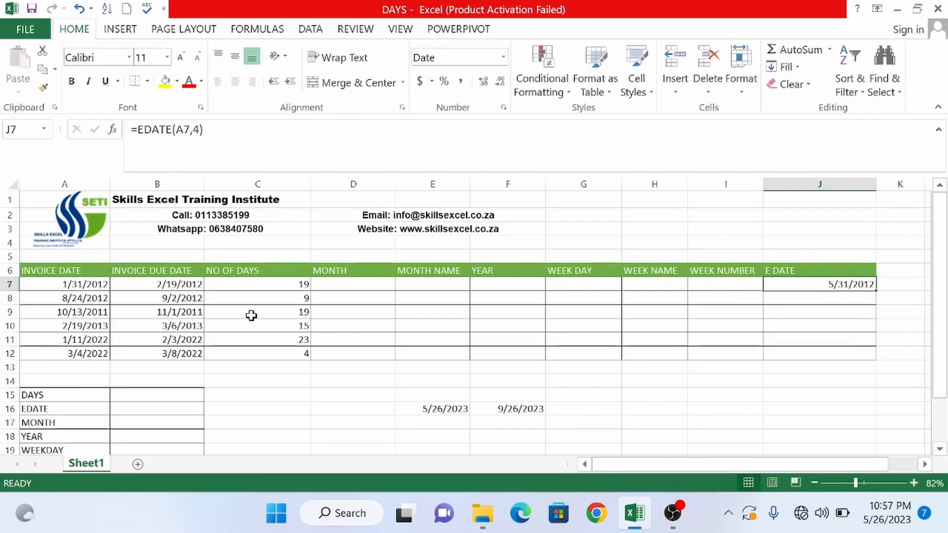
{"action": "left_click", "coordinate": [96, 283]}
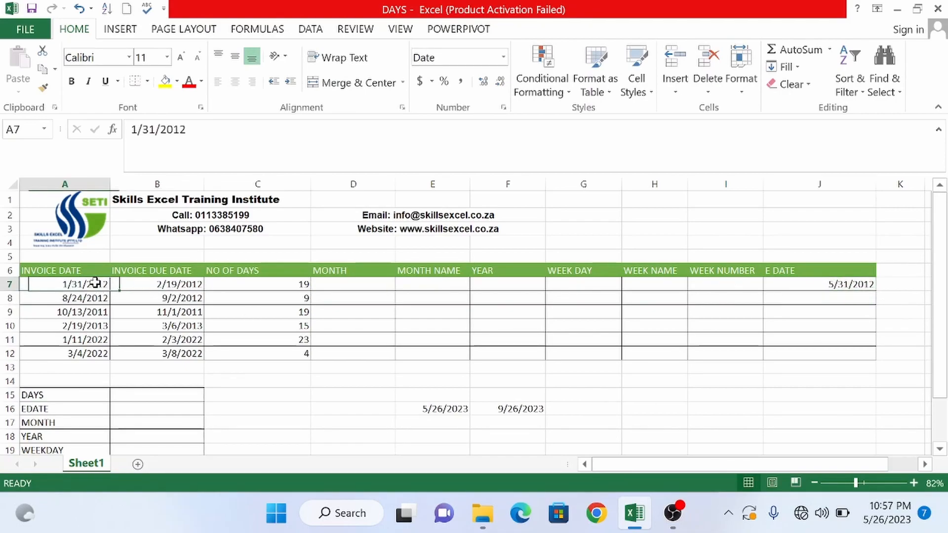
{"action": "left_click", "coordinate": [861, 284]}
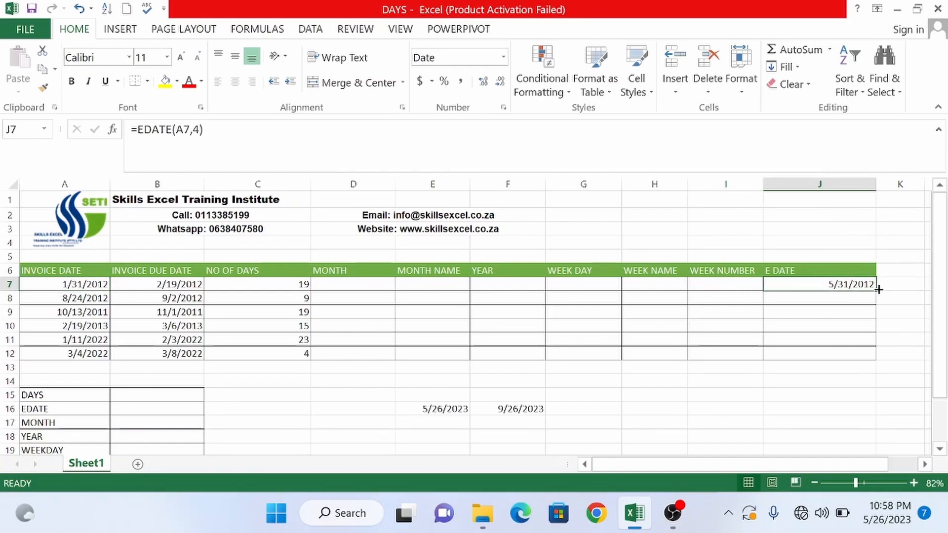
{"action": "left_click_drag", "start_coordinate": [878, 289], "coordinate": [872, 364]}
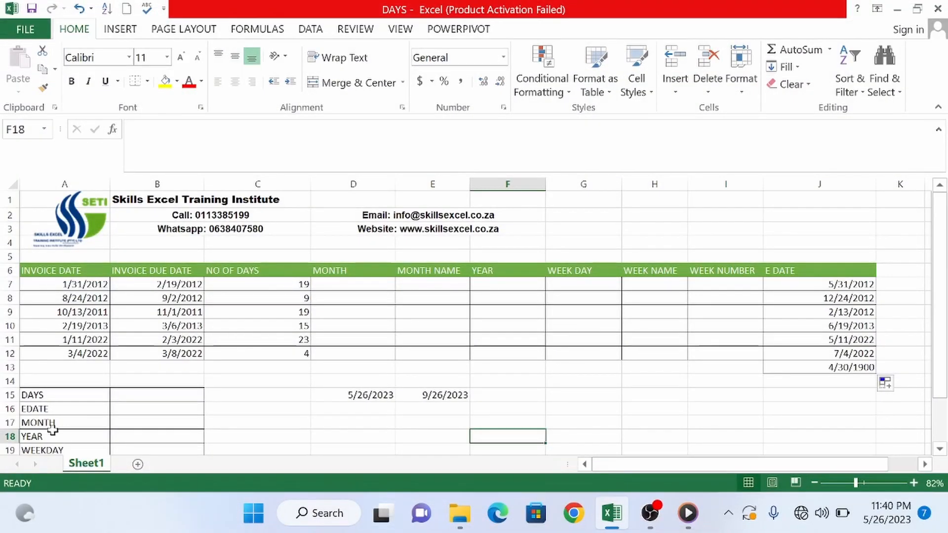
- Extract the month number of the first invoice date in the MONTH column, cell D7, with =MONTH(A7)
{"action": "left_click", "coordinate": [53, 422]}
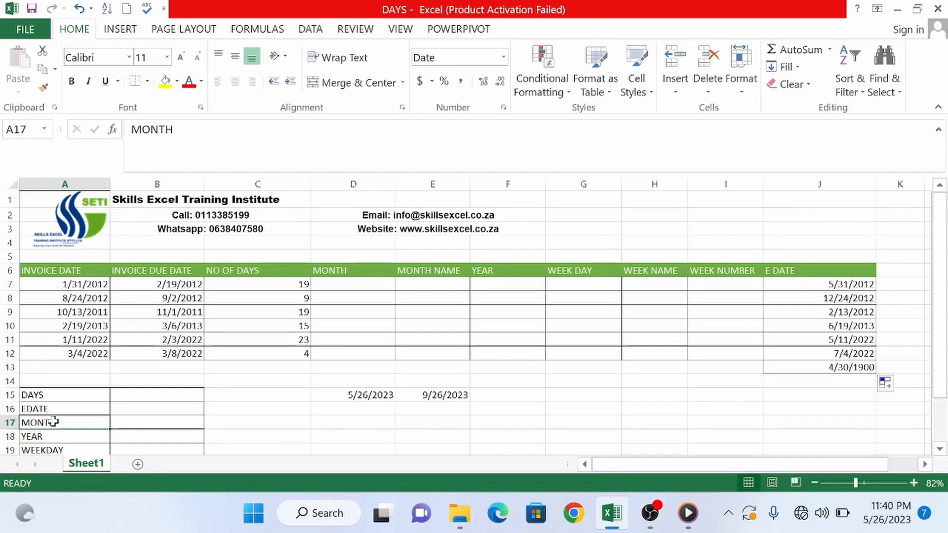
{"action": "left_click", "coordinate": [75, 281]}
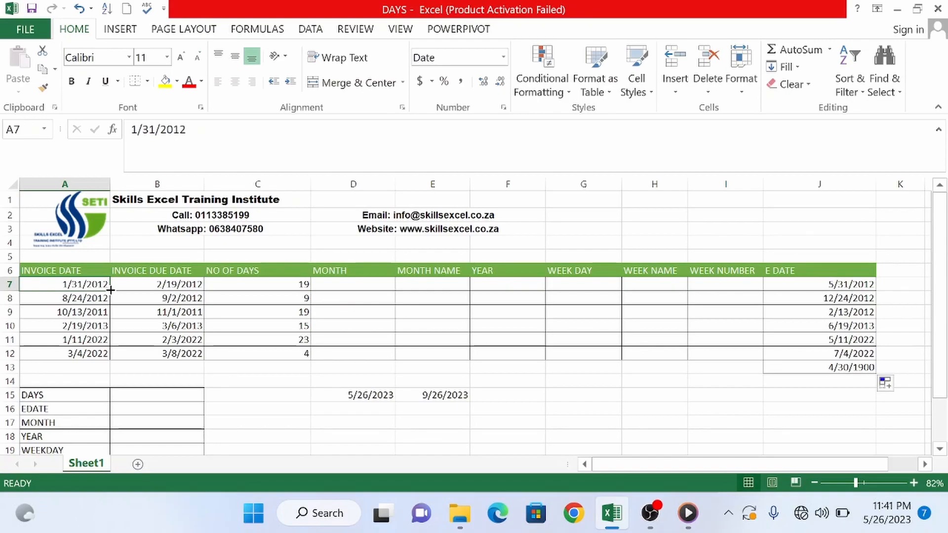
{"action": "left_click", "coordinate": [93, 351]}
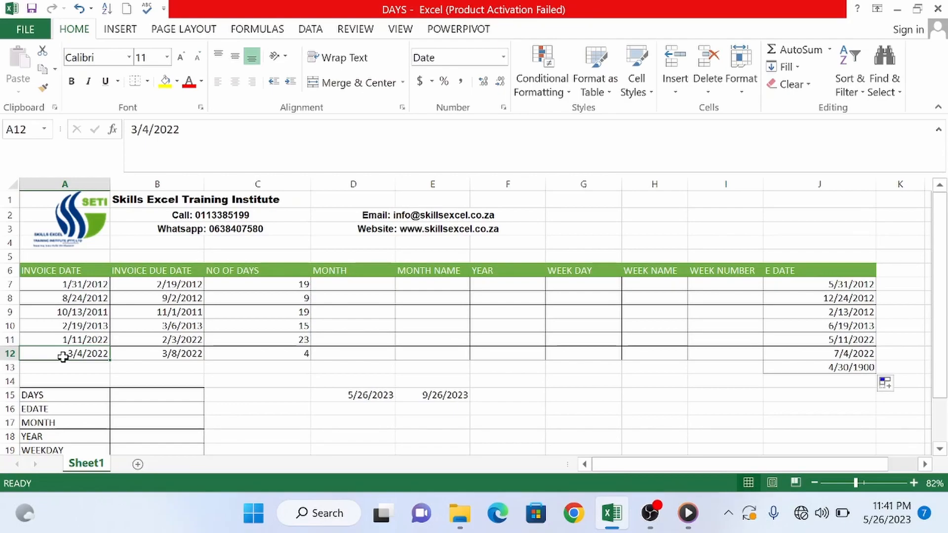
{"action": "left_click", "coordinate": [339, 284]}
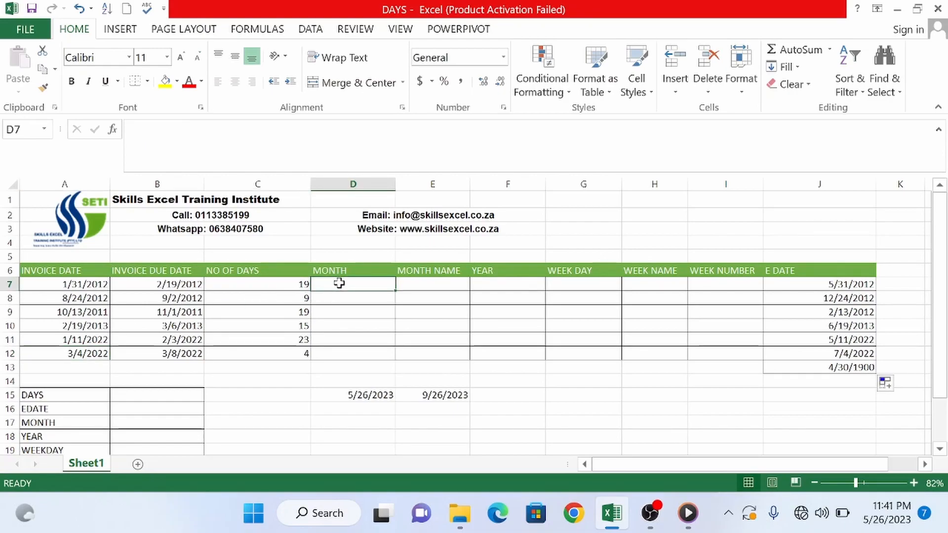
{"action": "type", "text": "=Mon"}
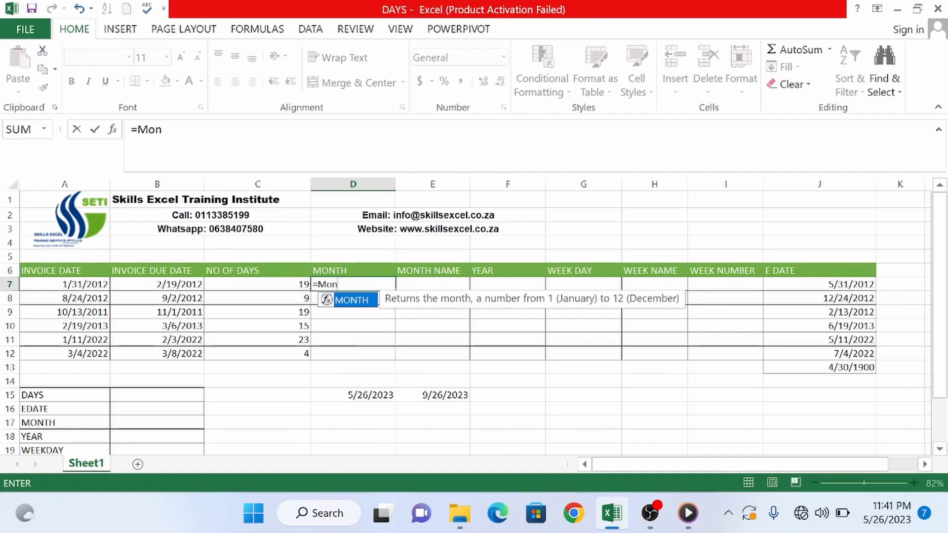
{"action": "double_click", "coordinate": [357, 300]}
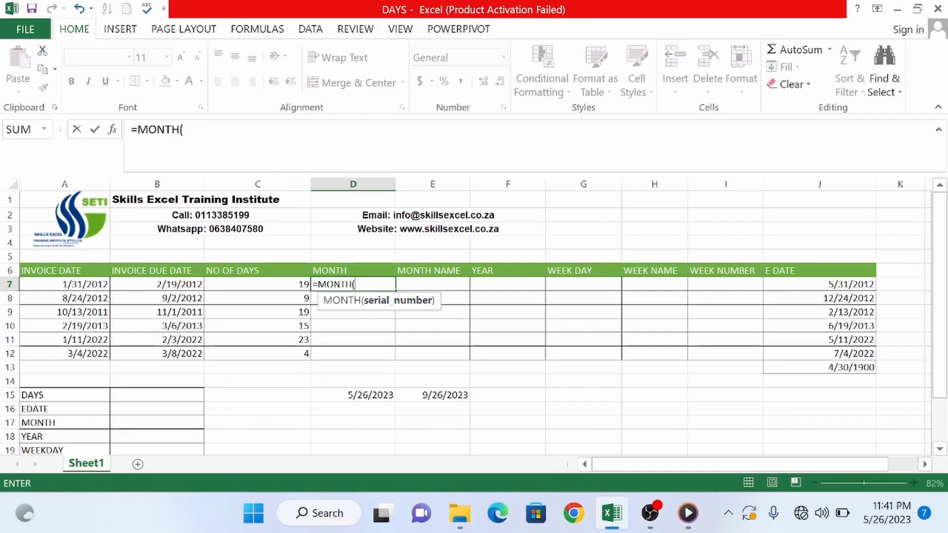
{"action": "left_click", "coordinate": [92, 285]}
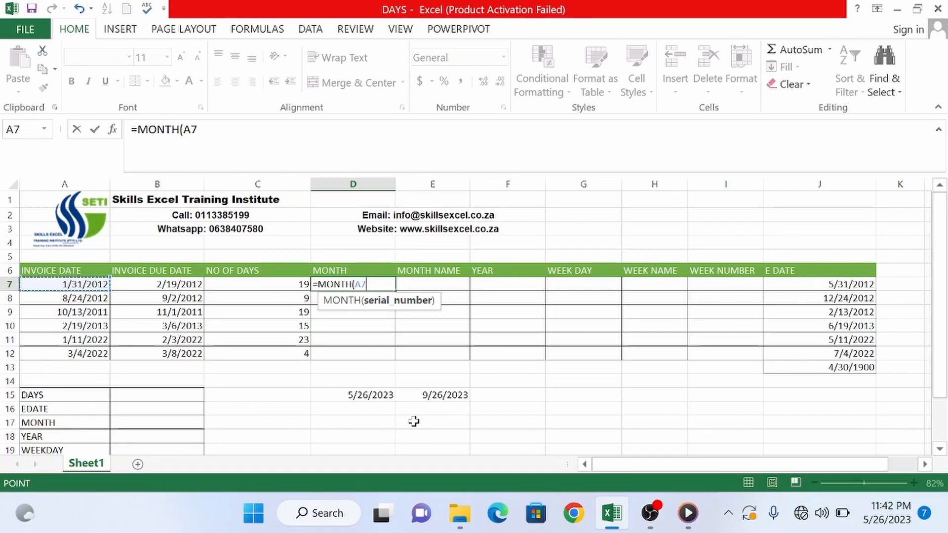
{"action": "type", "text": ")"}
{"action": "key", "text": "Return"}
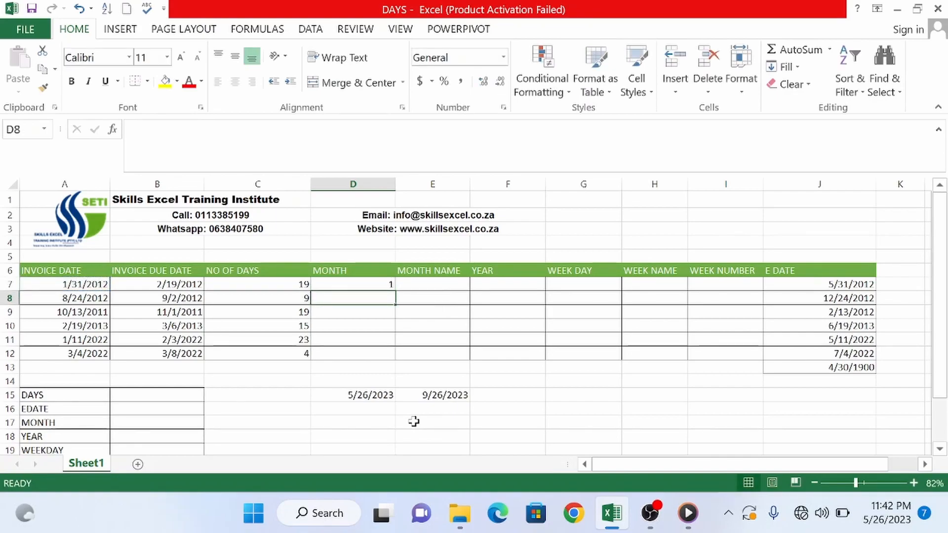
- Copy the MONTH formula from D7 down to D12 and compare the month numbers with the invoice dates in column A
{"action": "left_click", "coordinate": [365, 282]}
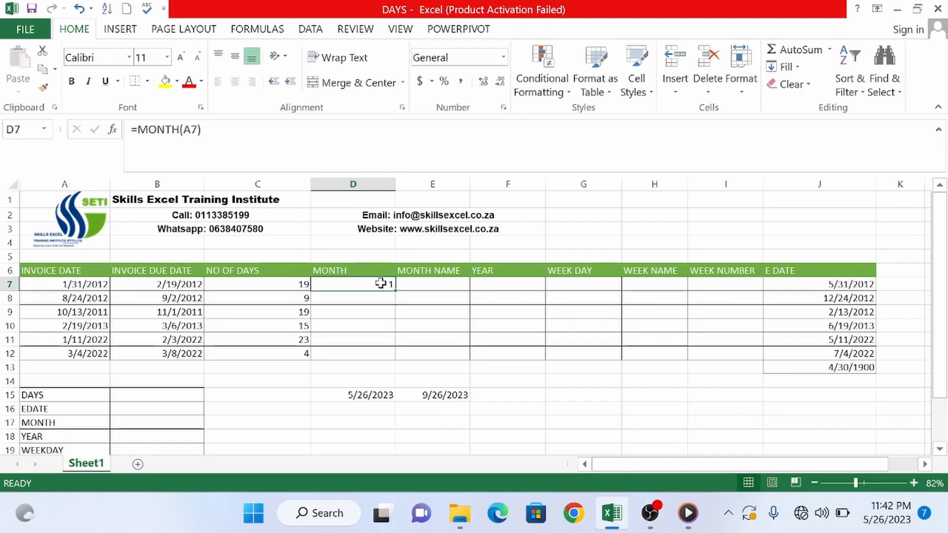
{"action": "left_click", "coordinate": [96, 285]}
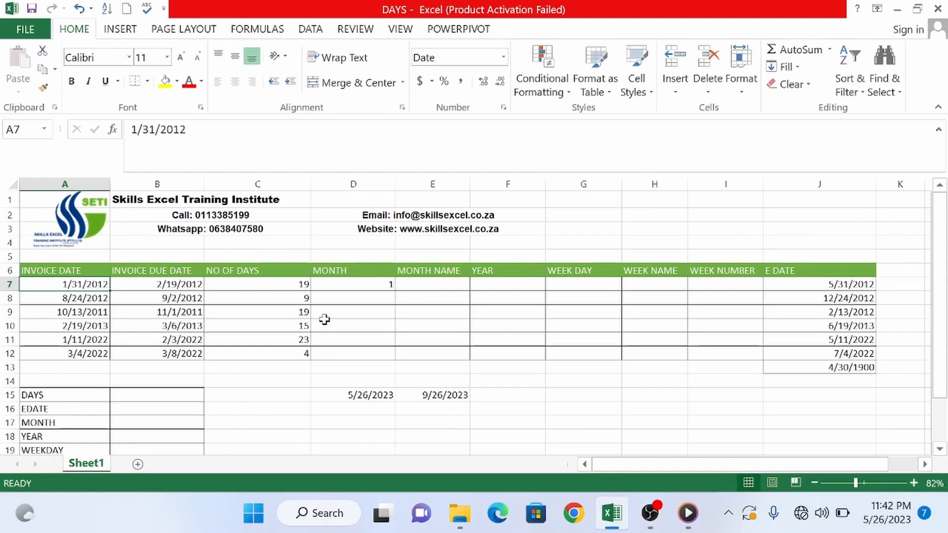
{"action": "left_click", "coordinate": [371, 287]}
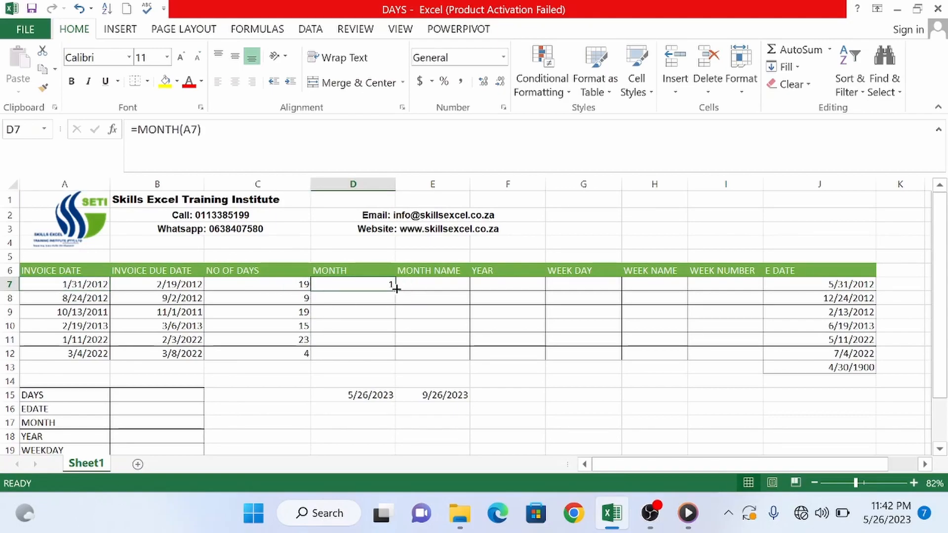
{"action": "left_click_drag", "start_coordinate": [397, 289], "coordinate": [390, 360]}
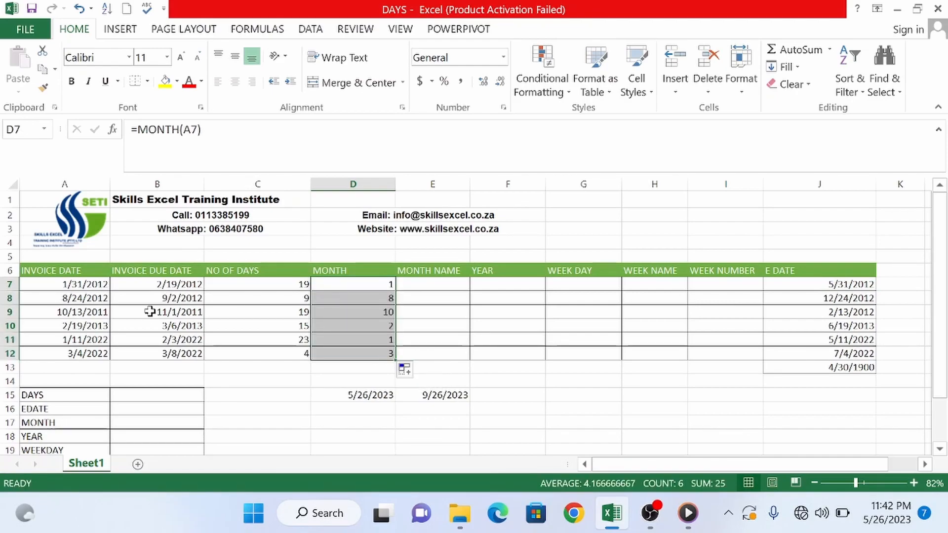
{"action": "left_click", "coordinate": [94, 299]}
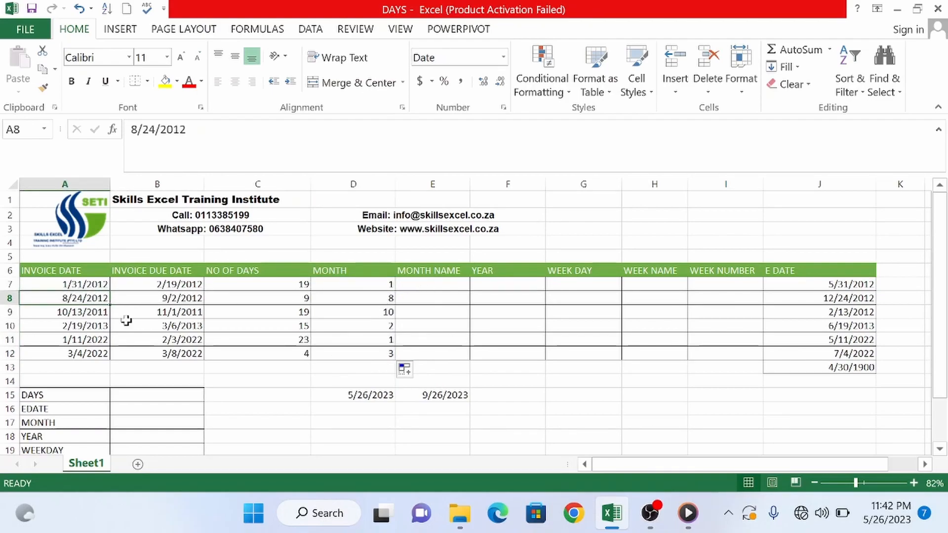
{"action": "left_click", "coordinate": [97, 313]}
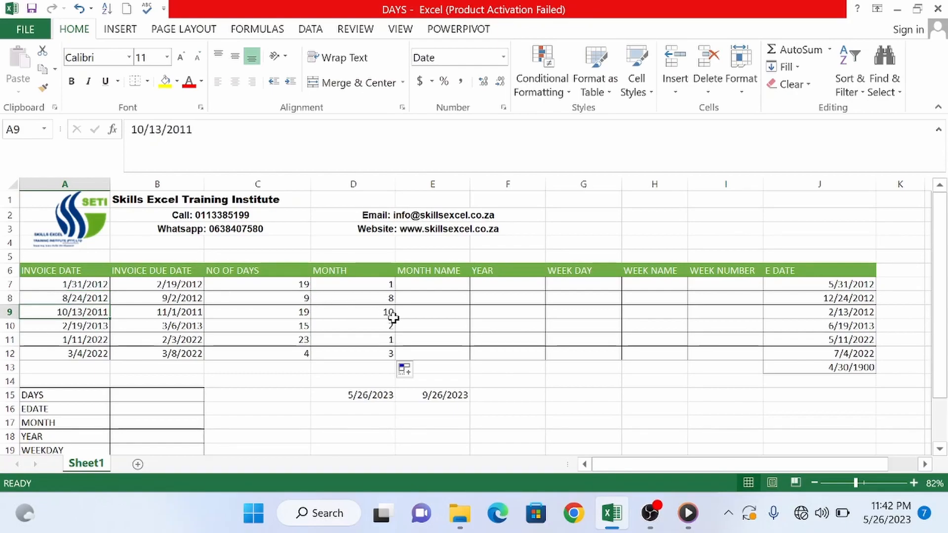
- Check the remaining invoice dates in A10 to A12 against their month numbers in column D
{"action": "left_click", "coordinate": [96, 326]}
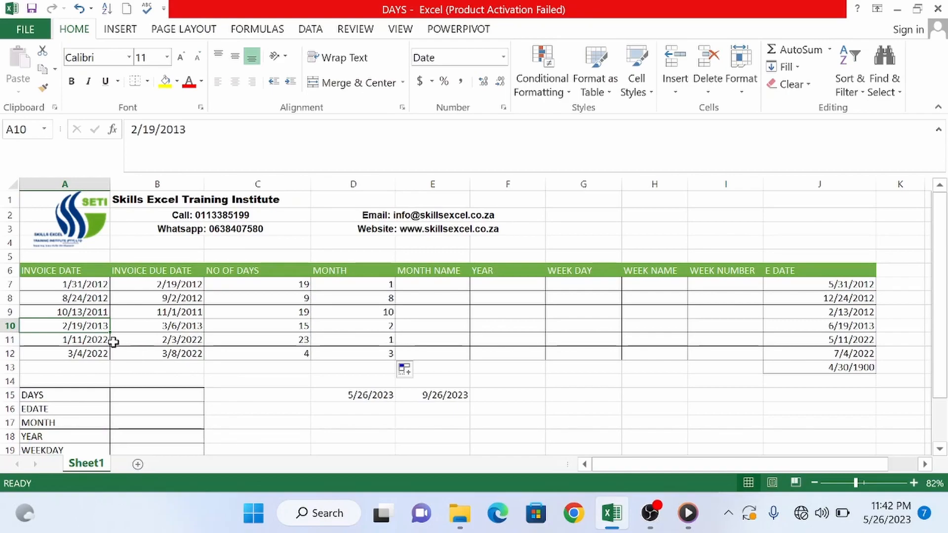
{"action": "left_click", "coordinate": [91, 340]}
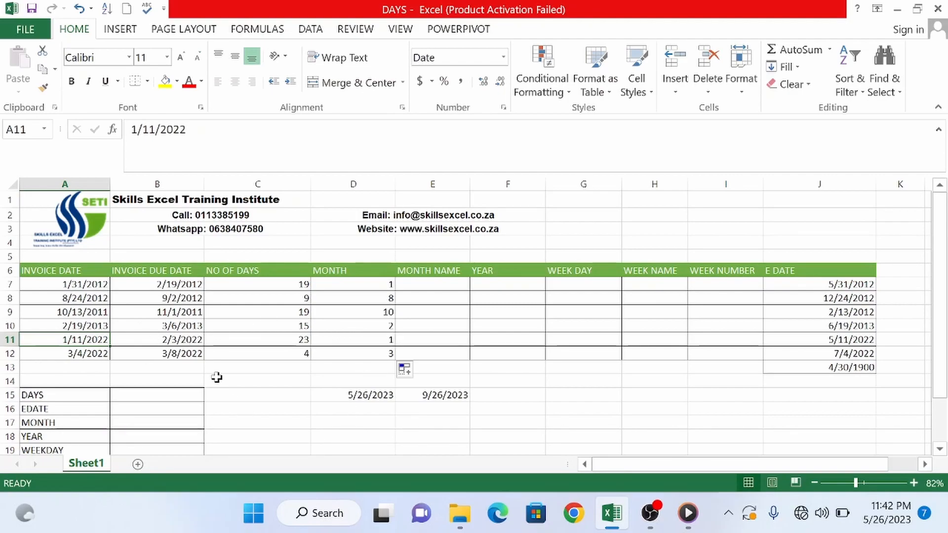
{"action": "left_click", "coordinate": [94, 353]}
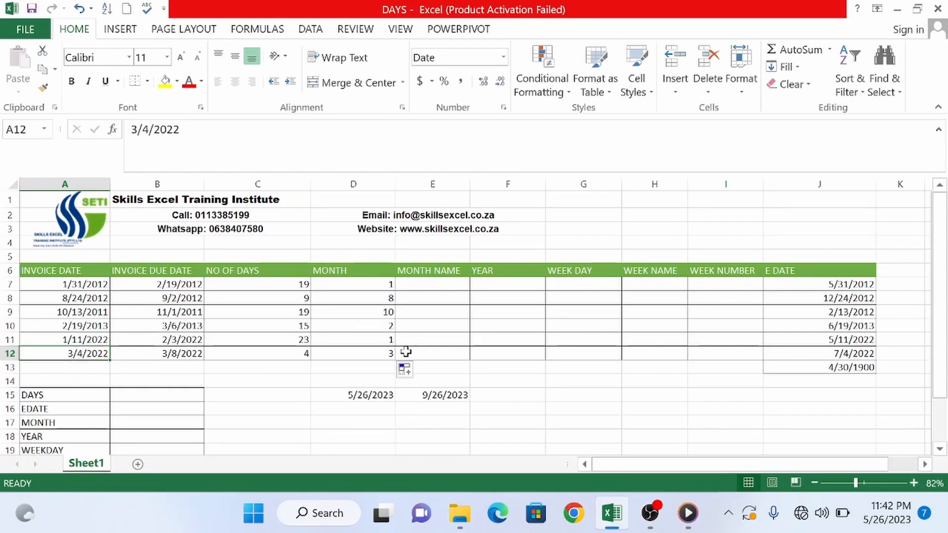
{"action": "left_click", "coordinate": [390, 352]}
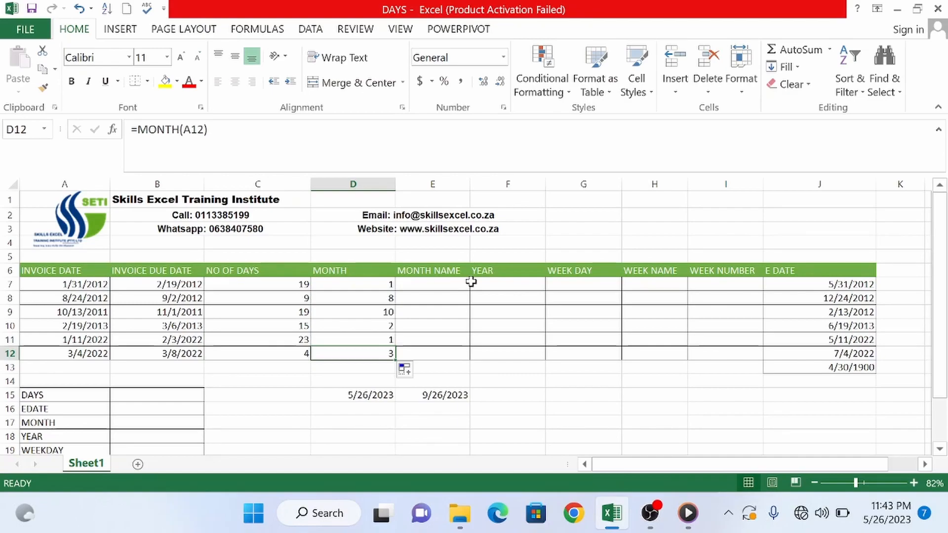
- Show the full month name of the first invoice date in the MONTH NAME column, cell E7, with =TEXT(A7,"MMMM")
{"action": "left_click", "coordinate": [430, 285]}
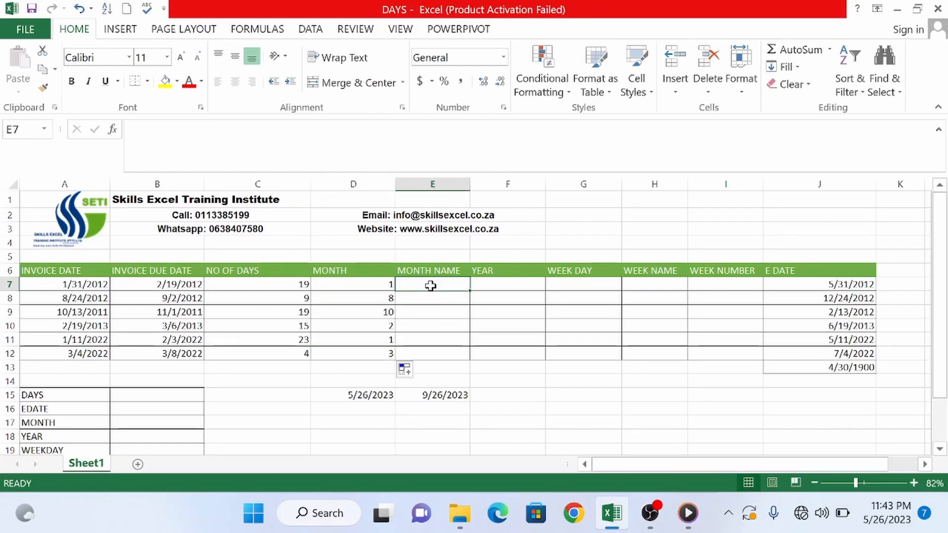
{"action": "left_click", "coordinate": [378, 283]}
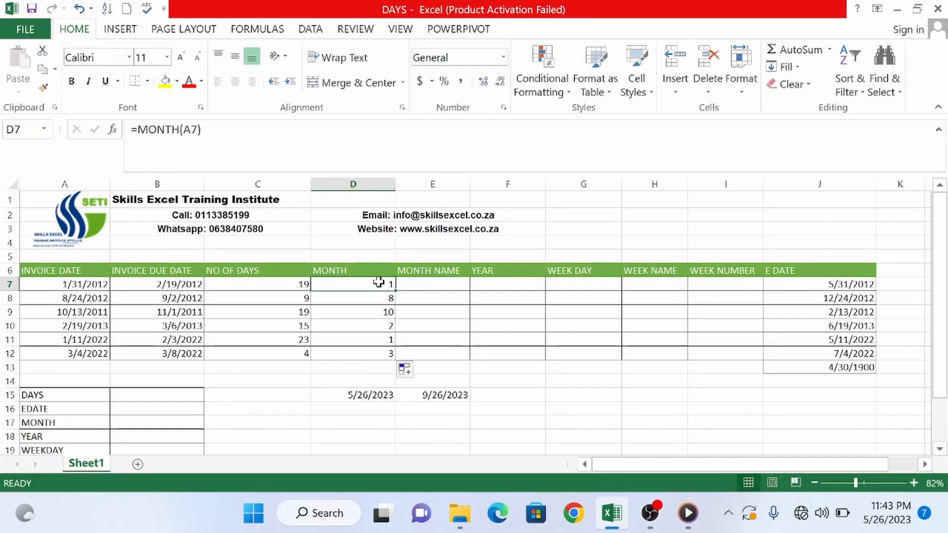
{"action": "left_click", "coordinate": [423, 284]}
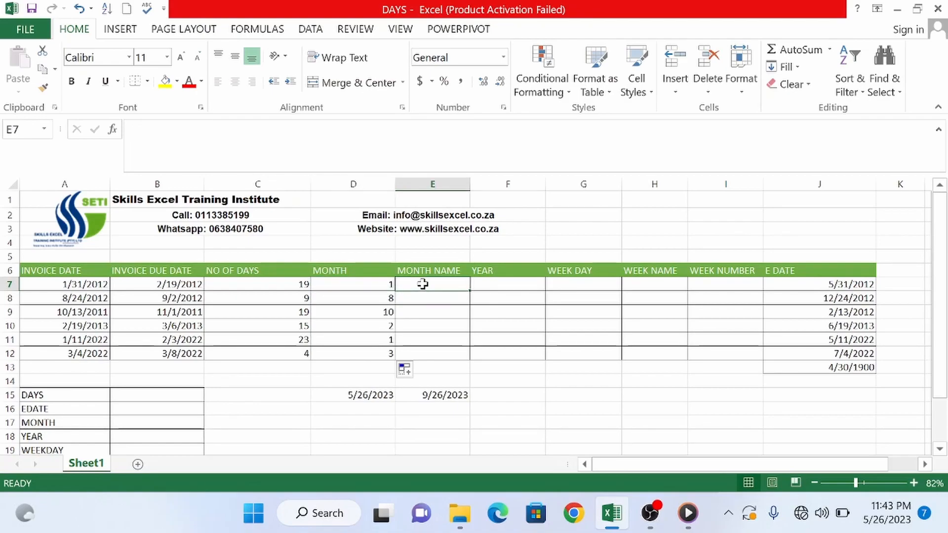
{"action": "type", "text": "=Tex"}
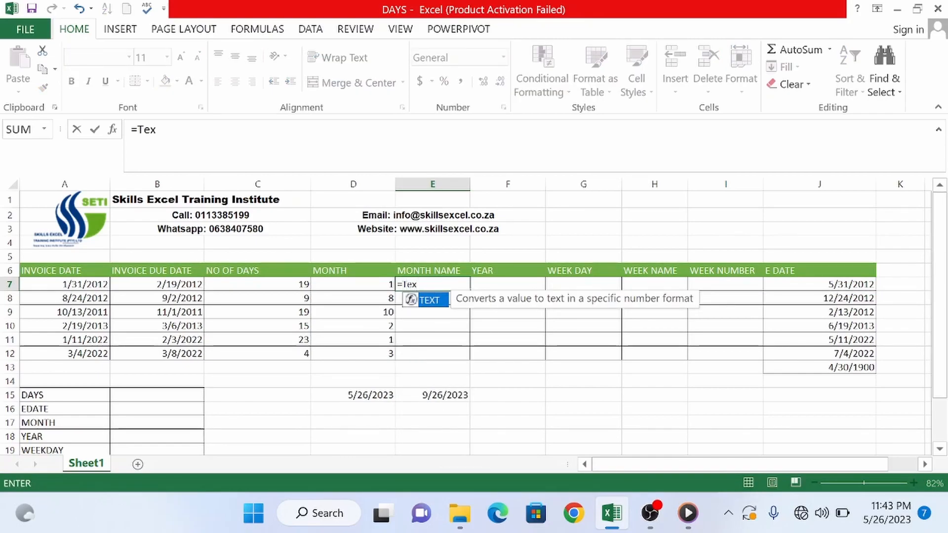
{"action": "double_click", "coordinate": [437, 302]}
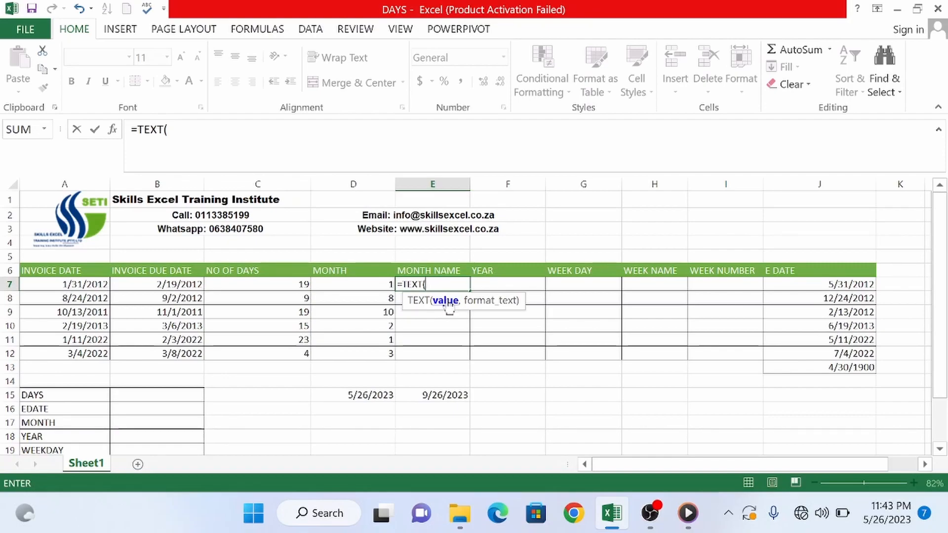
{"action": "left_click", "coordinate": [101, 286]}
{"action": "type", "text": ","}
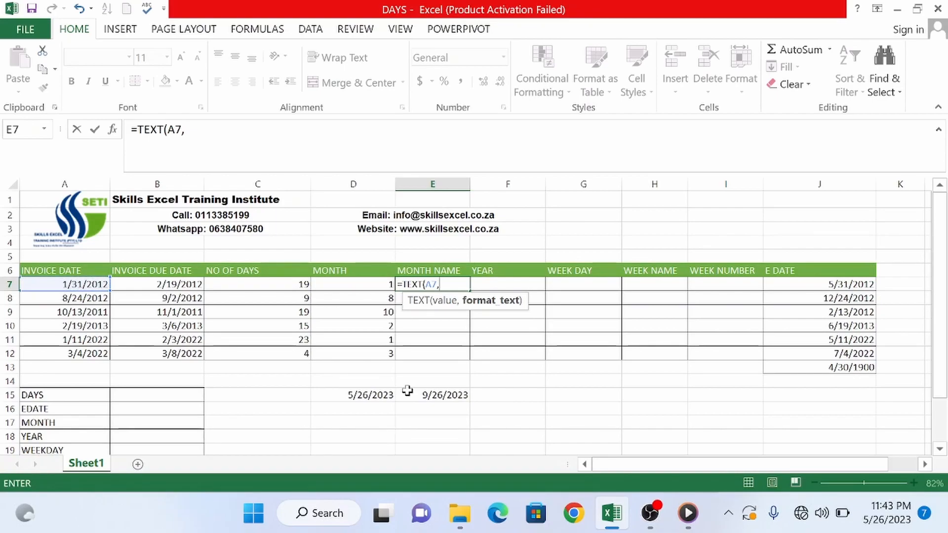
{"action": "type", "text": "\"MMM"}
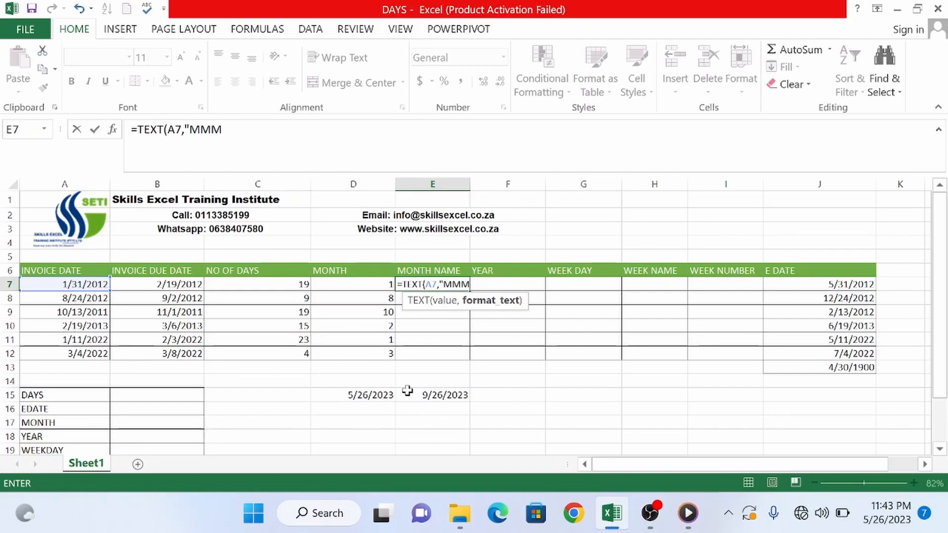
{"action": "type", "text": "M"}
{"action": "type", "text": "\")"}
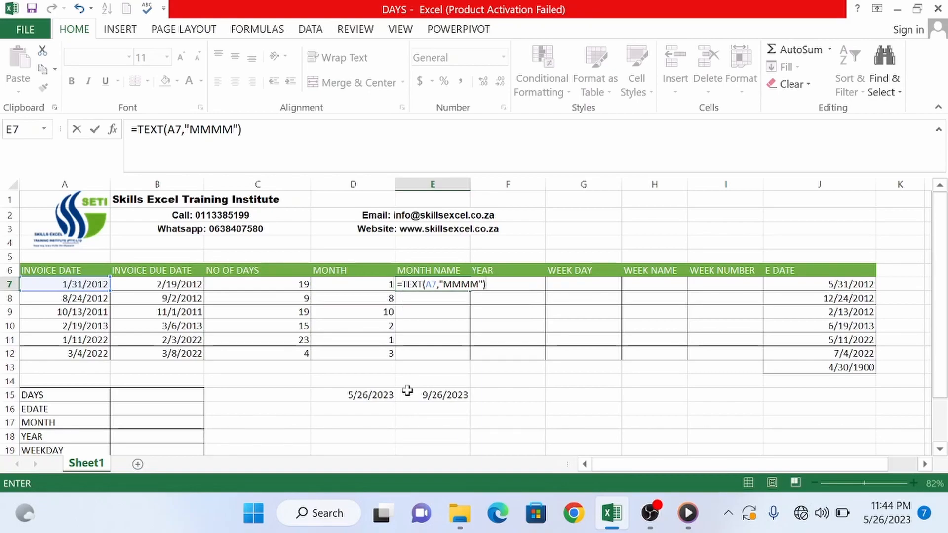
{"action": "key", "text": "Return"}
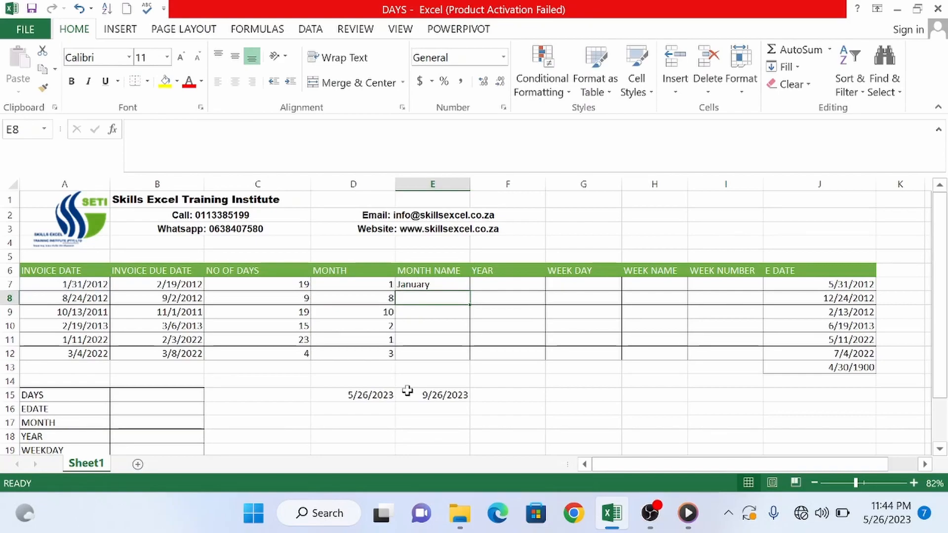
- Compare the month name in E7 with the month number in D7 and copy the TEXT formula down to E12
{"action": "left_click", "coordinate": [434, 284]}
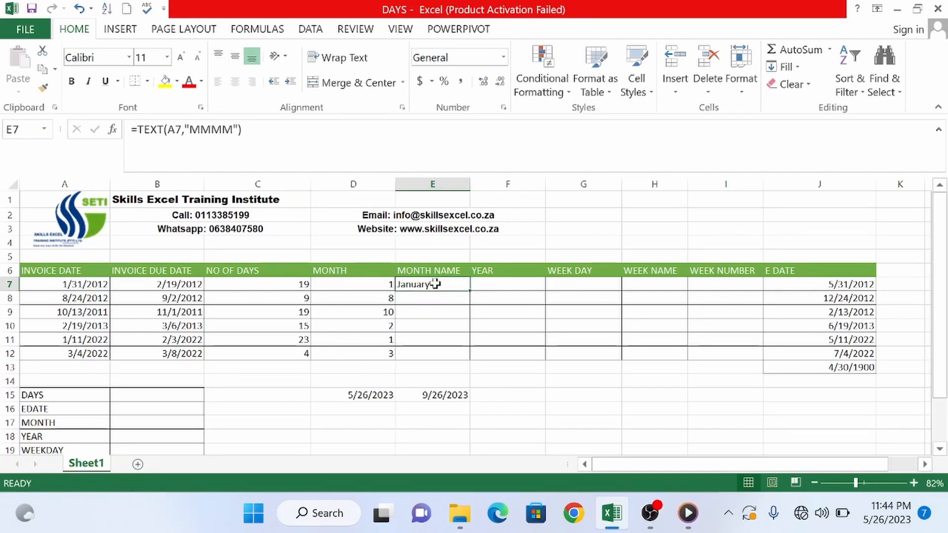
{"action": "left_click", "coordinate": [383, 285]}
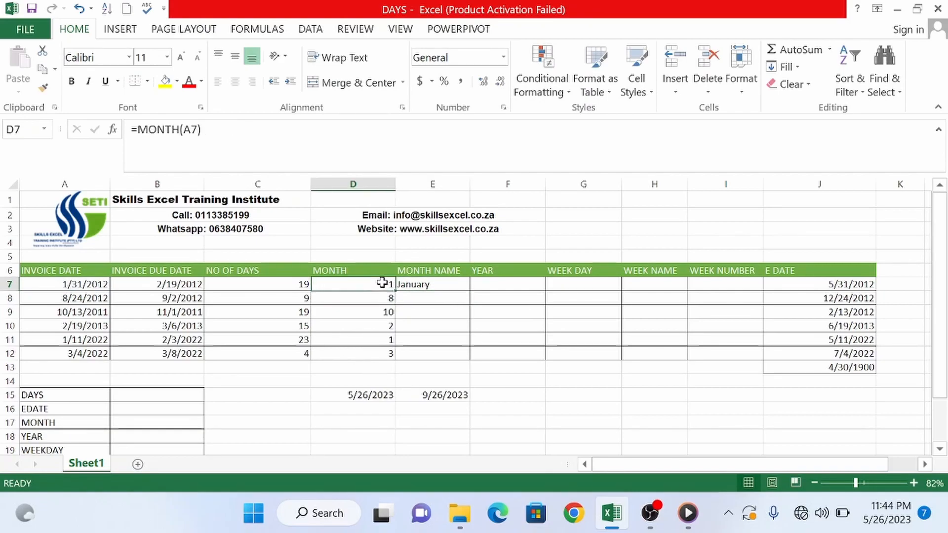
{"action": "left_click", "coordinate": [416, 284]}
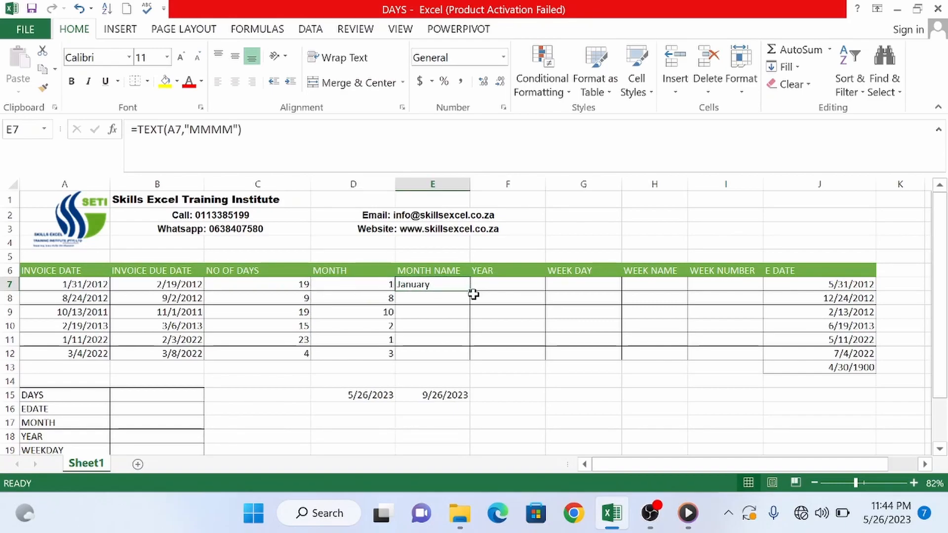
{"action": "left_click_drag", "start_coordinate": [473, 291], "coordinate": [463, 360]}
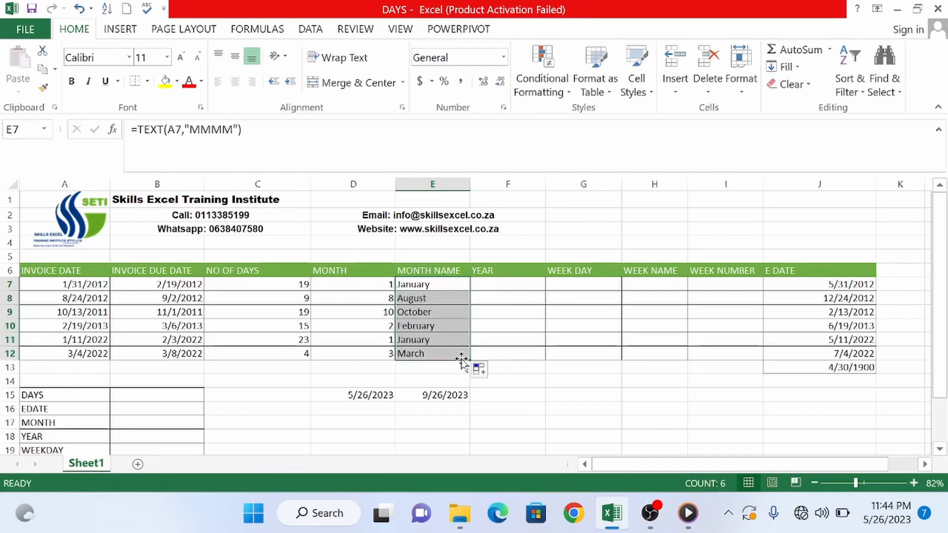
{"action": "left_click", "coordinate": [604, 438]}
{"action": "left_click", "coordinate": [659, 516]}
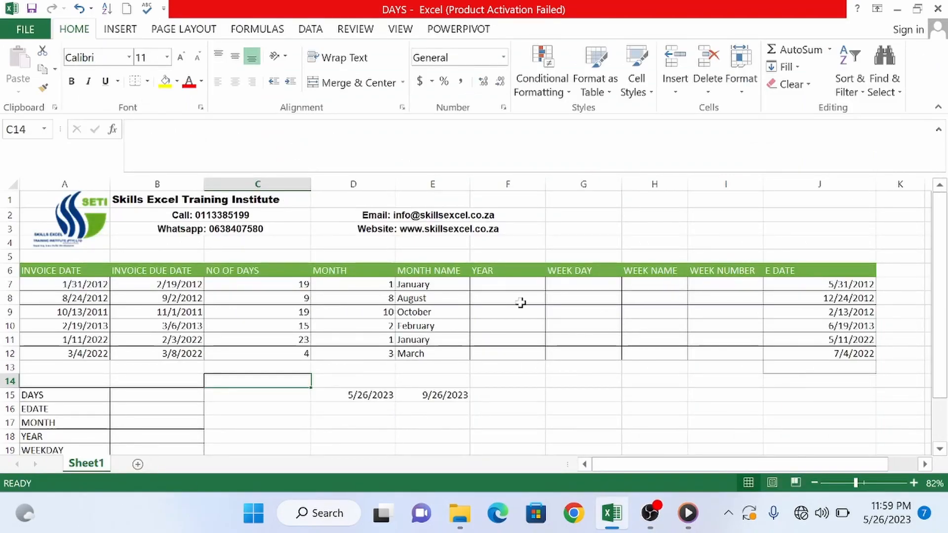
- Extract the year of the first invoice date in the YEAR column, cell F7, with =YEAR(A7)
{"action": "left_click", "coordinate": [505, 286]}
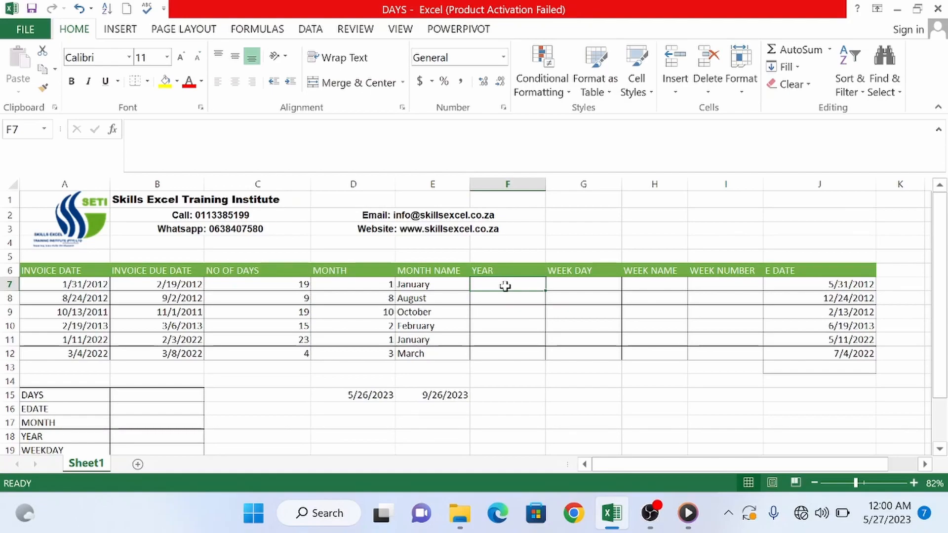
{"action": "type", "text": "=Year"}
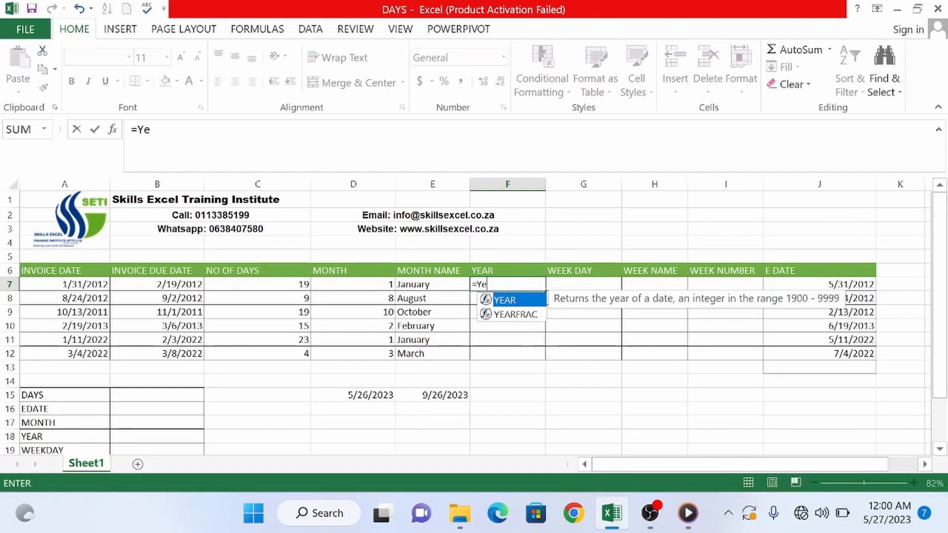
{"action": "double_click", "coordinate": [507, 299]}
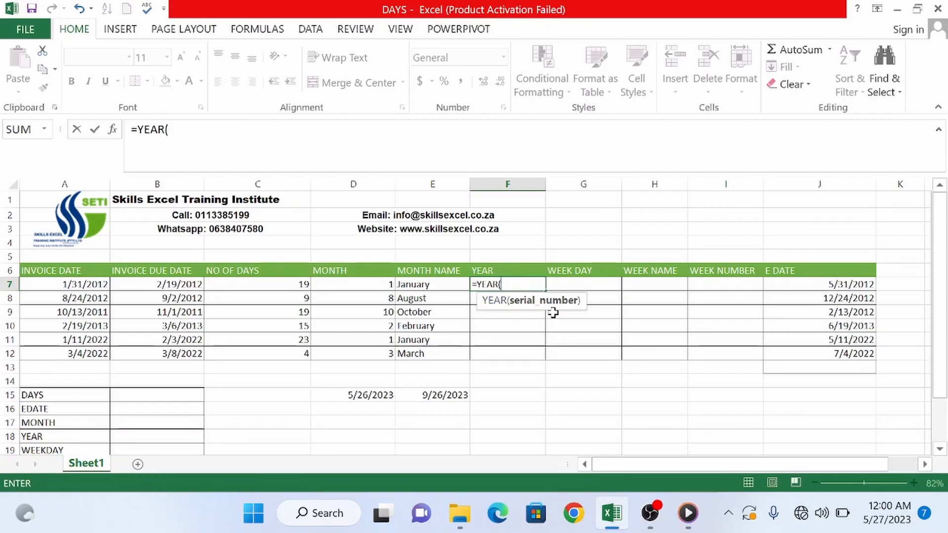
{"action": "left_click", "coordinate": [70, 286]}
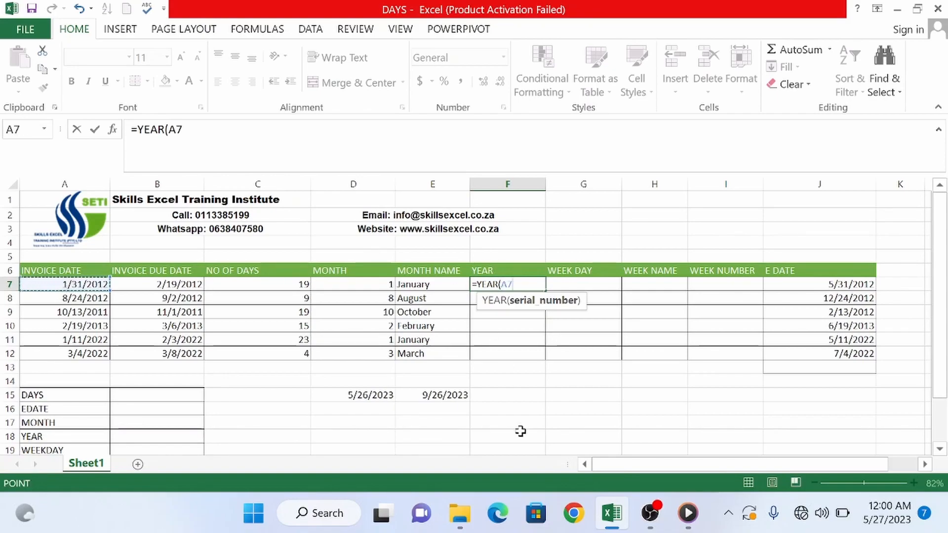
{"action": "type", "text": ")"}
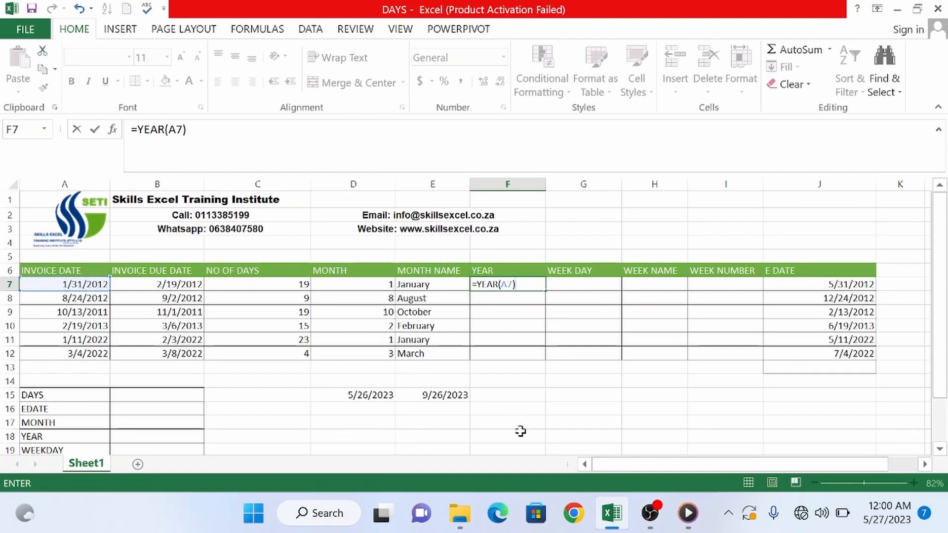
{"action": "key", "text": "Return"}
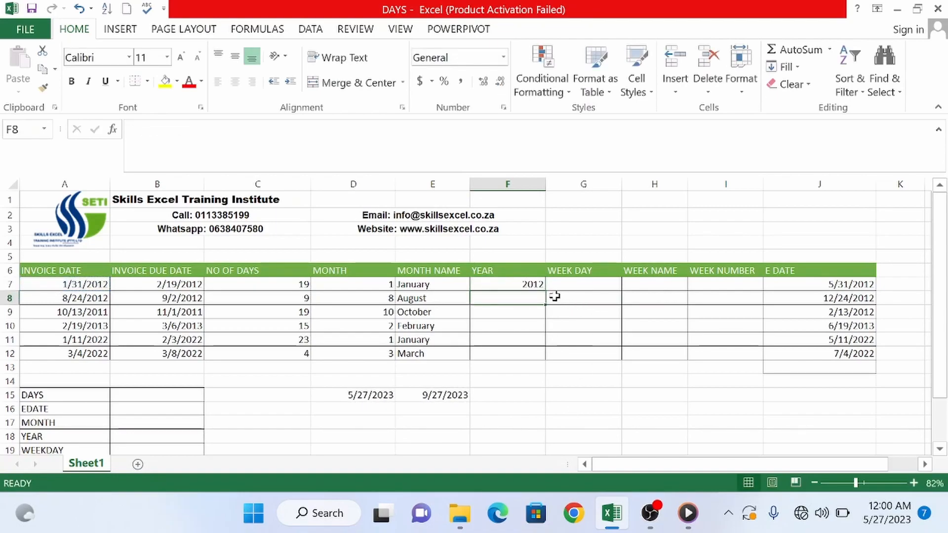
- Copy the YEAR formula from F7 down to F12
{"action": "left_click", "coordinate": [526, 285]}
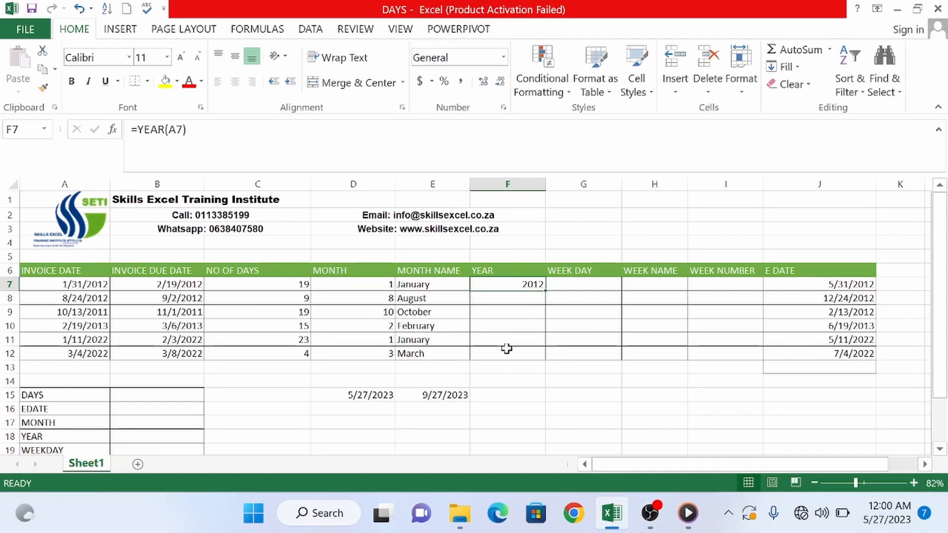
{"action": "left_click_drag", "start_coordinate": [545, 289], "coordinate": [536, 350]}
{"action": "left_click_drag", "start_coordinate": [536, 353], "coordinate": [538, 356]}
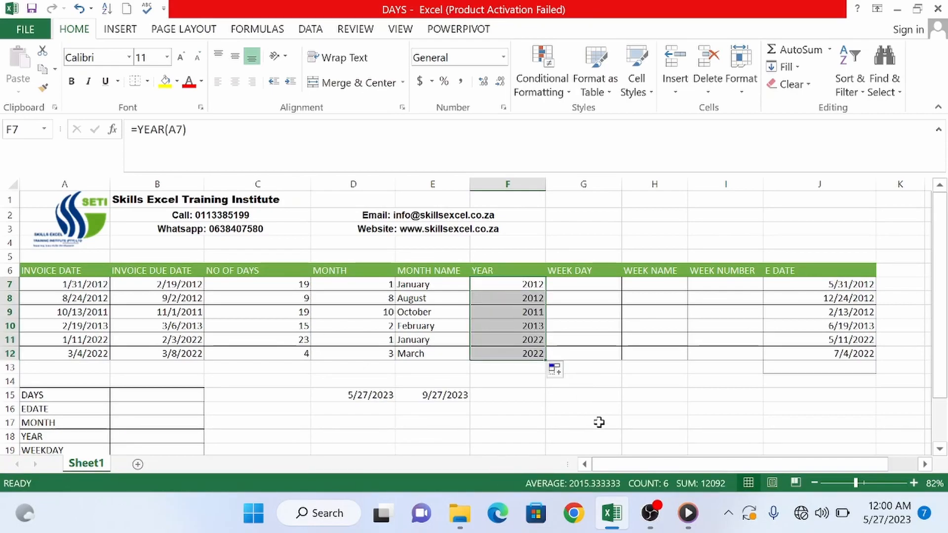
- Compare each year in F7 to F12 with its invoice date in column A and review the function list below the table
{"action": "left_click", "coordinate": [93, 284]}
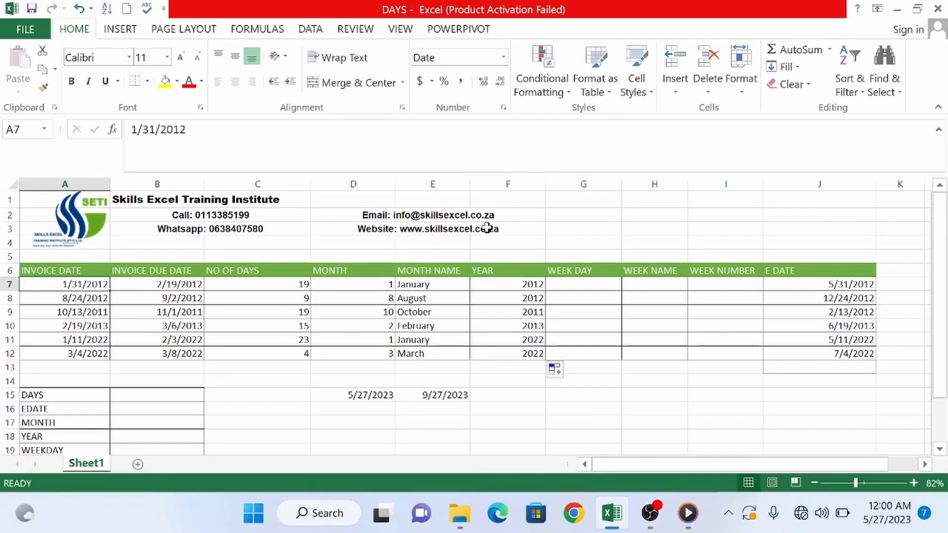
{"action": "left_click", "coordinate": [517, 283]}
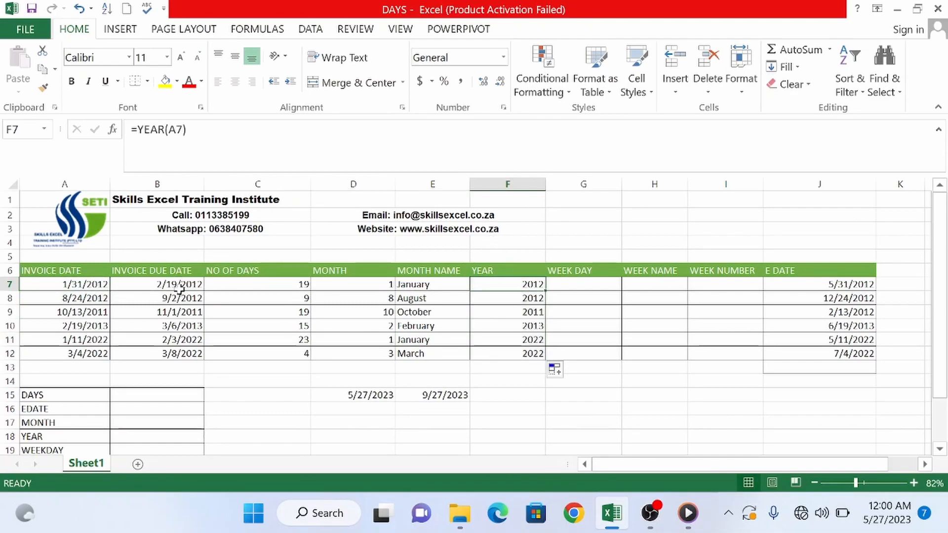
{"action": "left_click", "coordinate": [87, 299]}
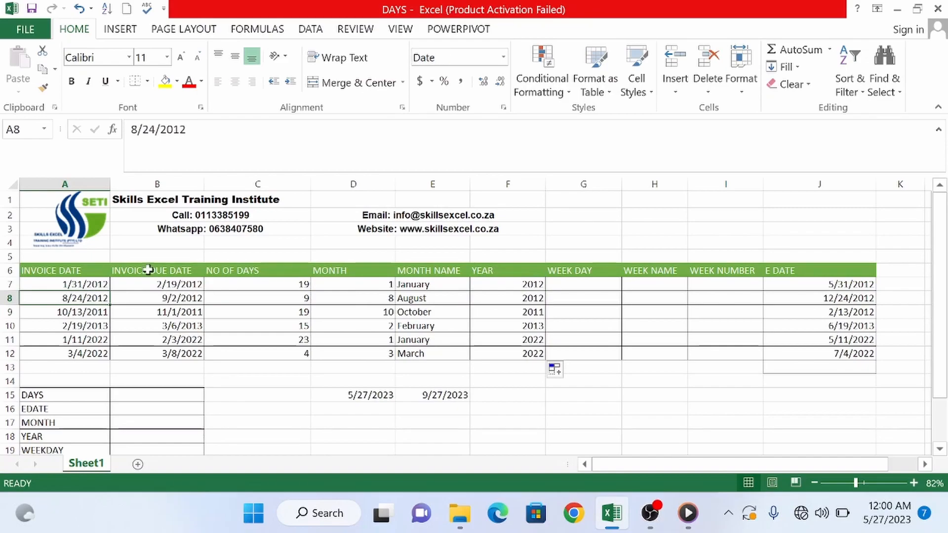
{"action": "left_click", "coordinate": [538, 299]}
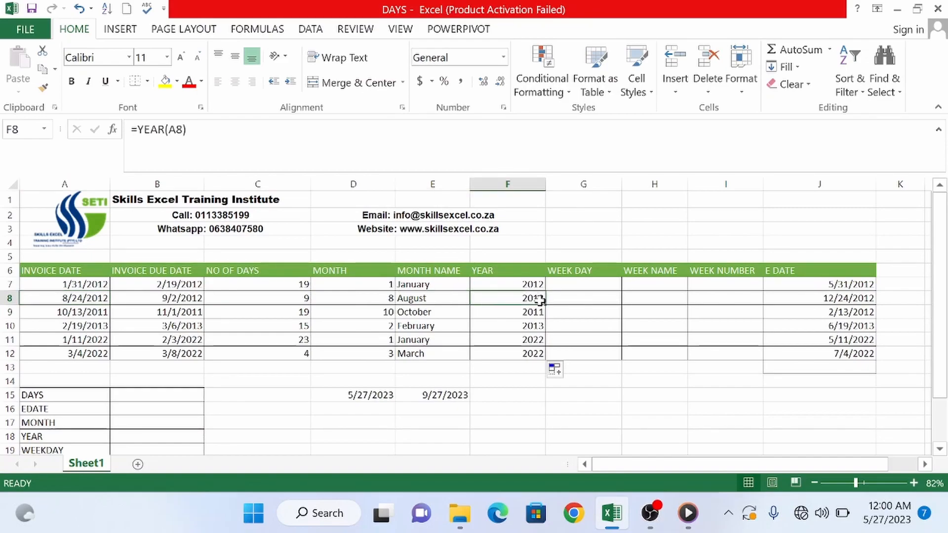
{"action": "left_click", "coordinate": [91, 313]}
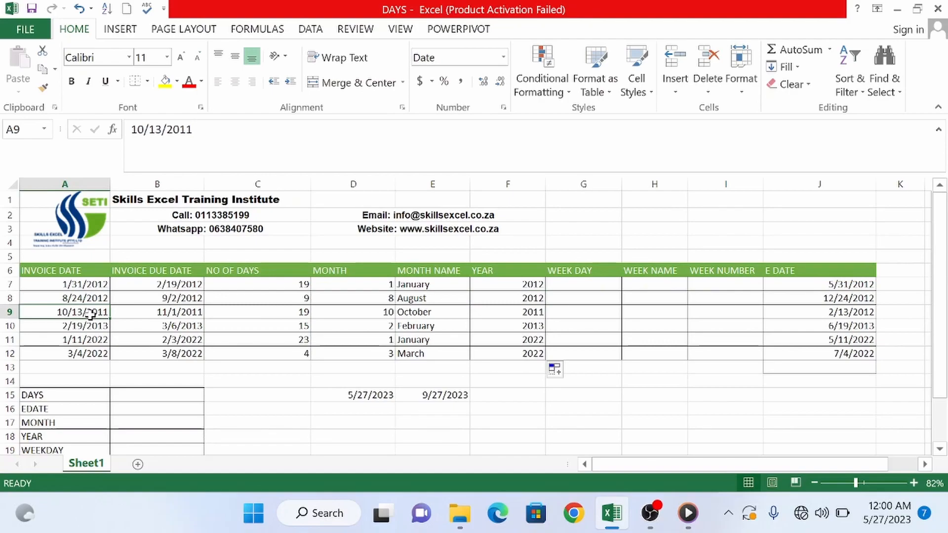
{"action": "left_click", "coordinate": [525, 315]}
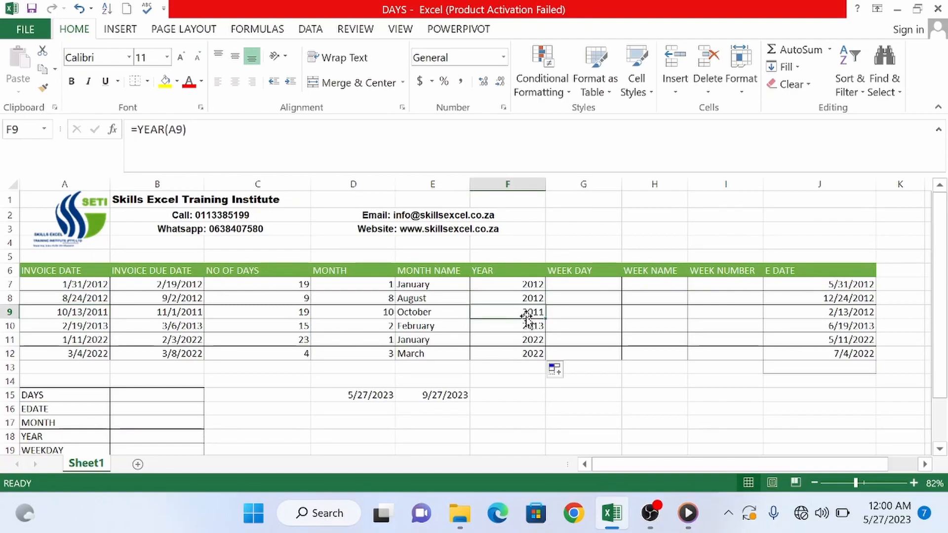
{"action": "left_click", "coordinate": [87, 328]}
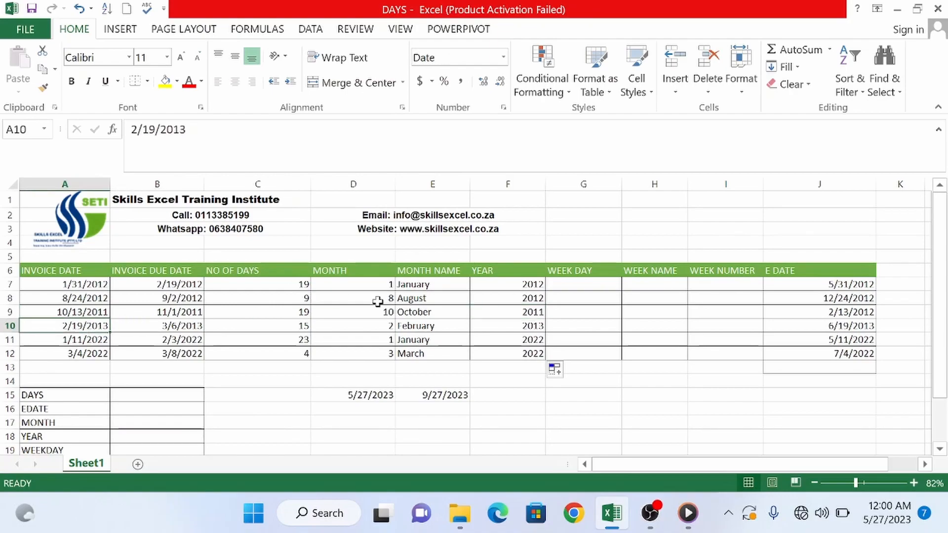
{"action": "left_click", "coordinate": [538, 327]}
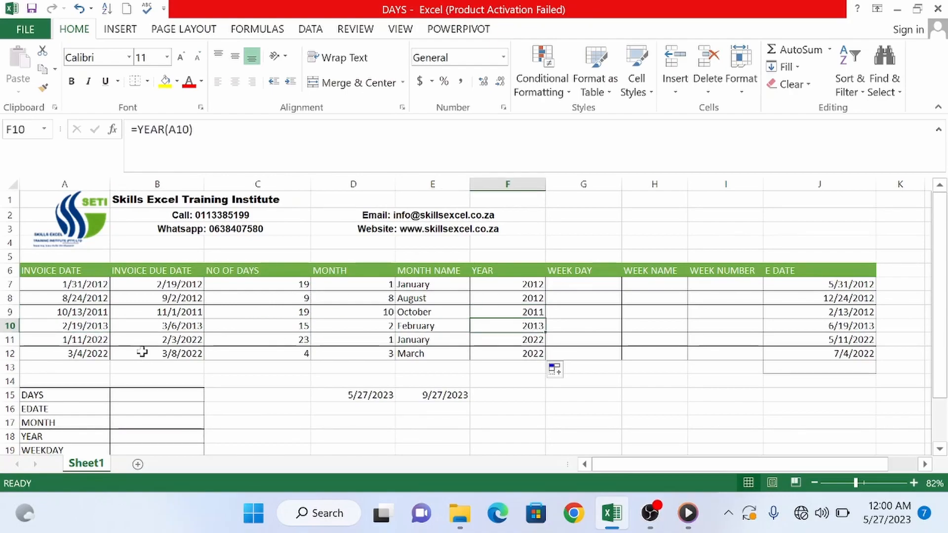
{"action": "left_click", "coordinate": [89, 339]}
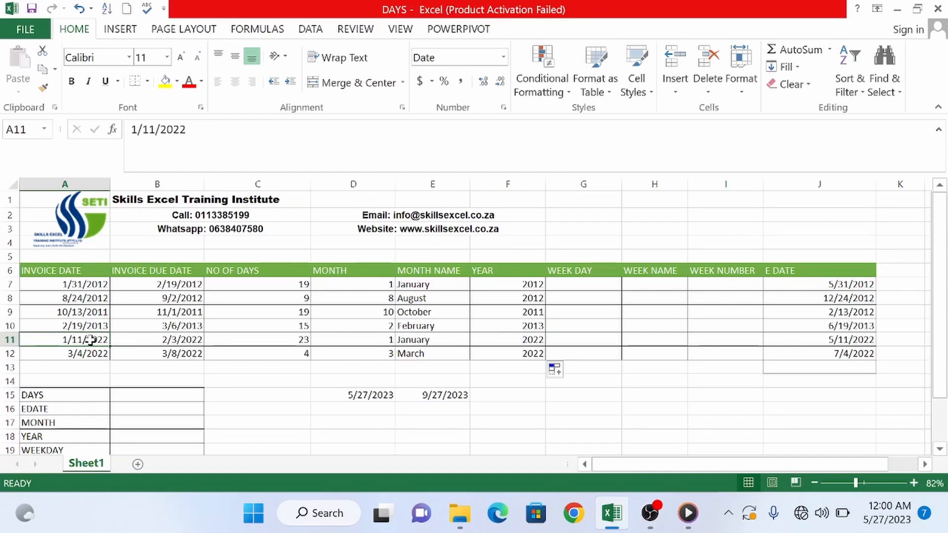
{"action": "left_click", "coordinate": [538, 339]}
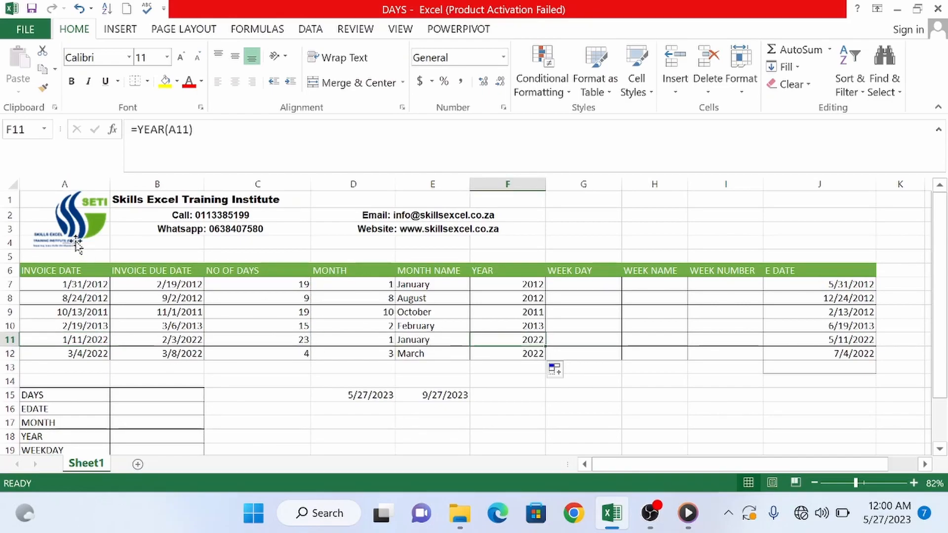
{"action": "left_click", "coordinate": [81, 355]}
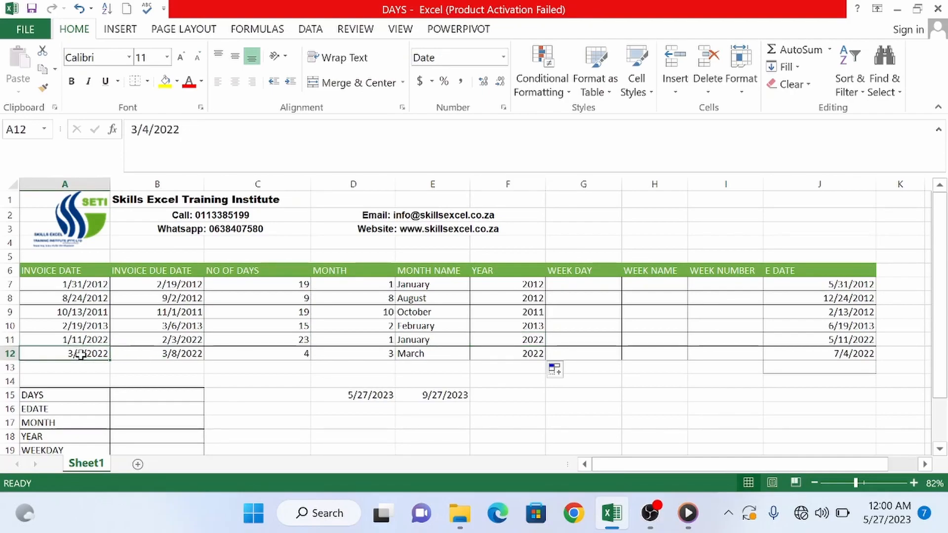
{"action": "left_click", "coordinate": [533, 354]}
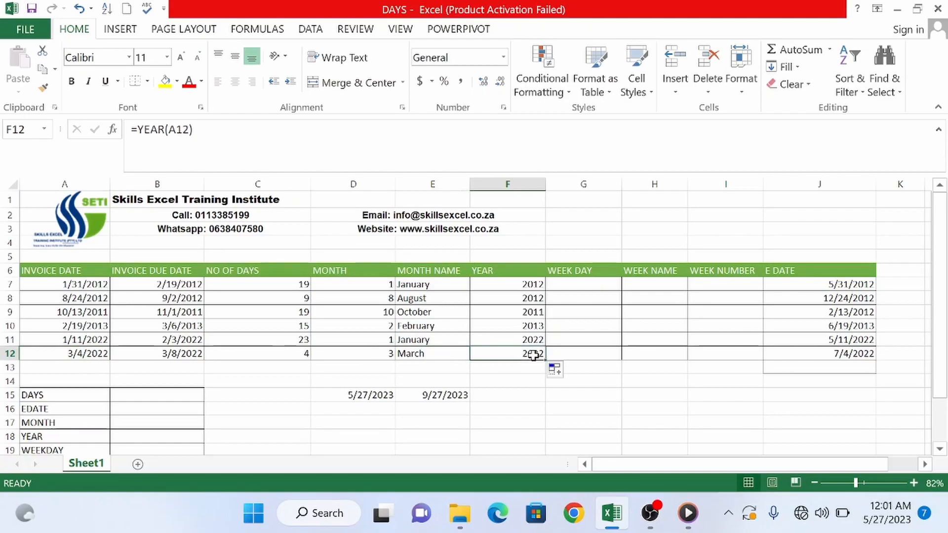
{"action": "left_click_drag", "start_coordinate": [939, 227], "coordinate": [939, 270]}
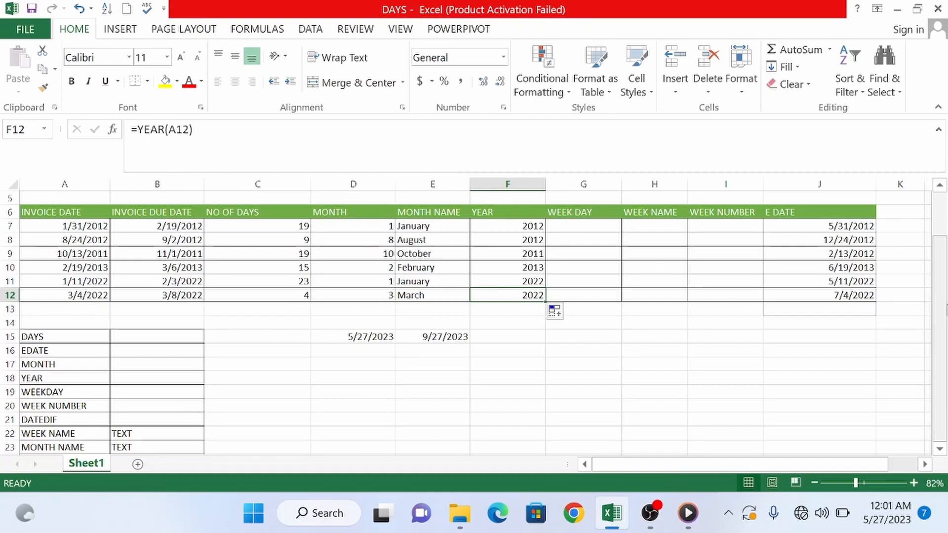
{"action": "left_click_drag", "start_coordinate": [945, 308], "coordinate": [944, 217]}
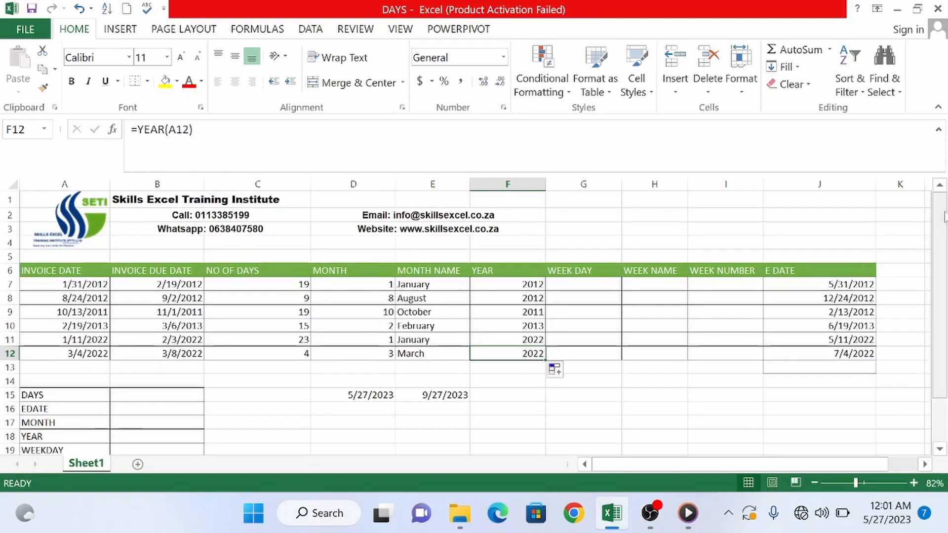